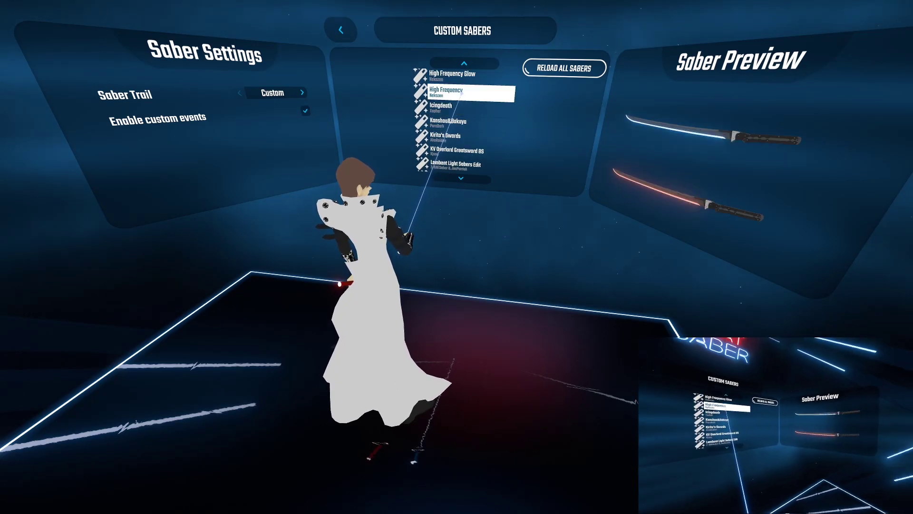
scroll(461, 94, "up", 2)
Step: Preview the Midnight Graveyard, Midnight Park and Halloween Platform custom platforms
scroll(463, 114, "up", 1)
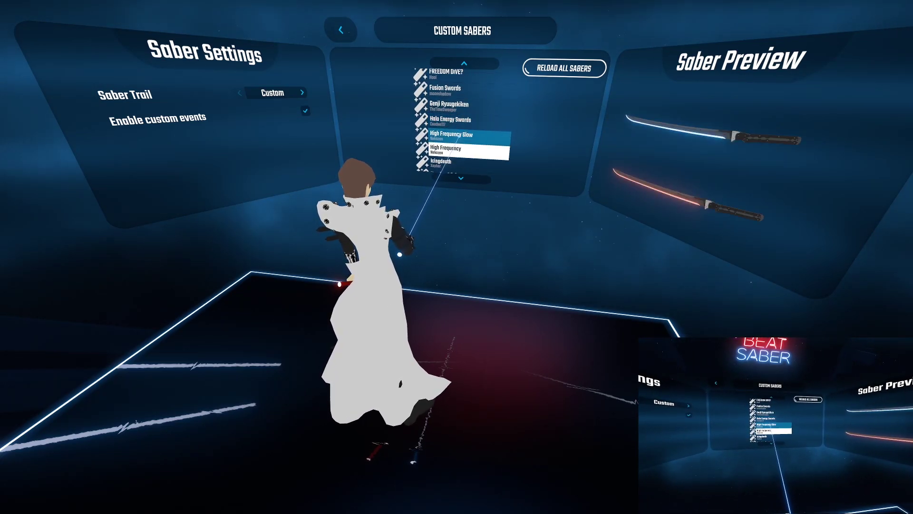
Step: Preview the Genji Ryuugekiken and Fusion Swords custom sabers in-game
left_click(450, 105)
left_click(447, 89)
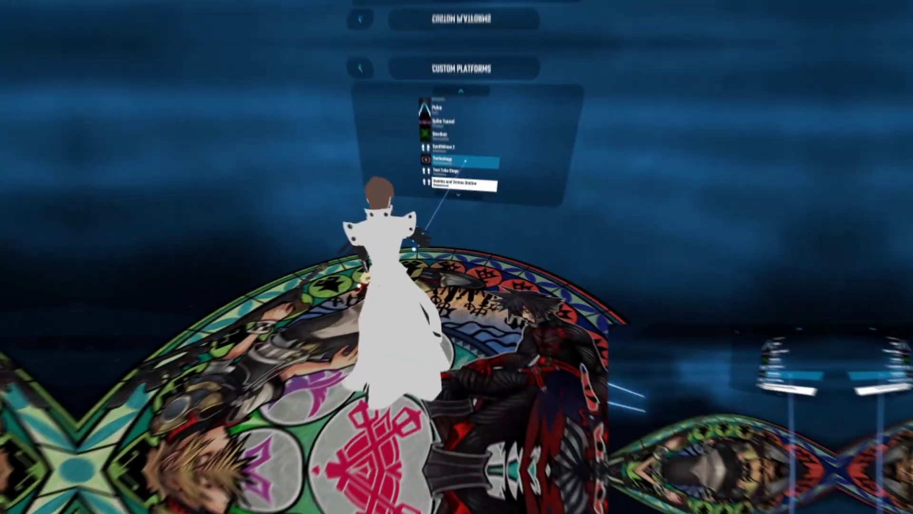
left_click(456, 95)
scroll(457, 124, "up", 4)
left_click(454, 128)
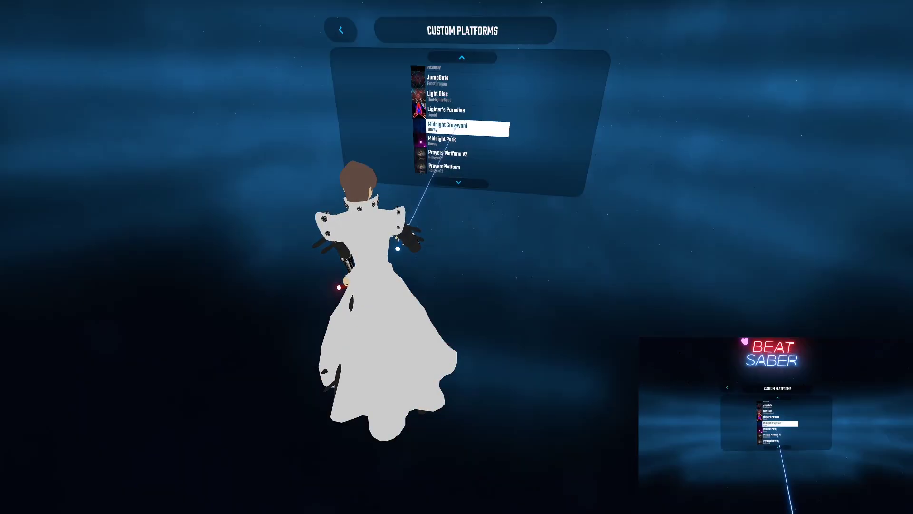
left_click(443, 139)
scroll(457, 95, "up", 5)
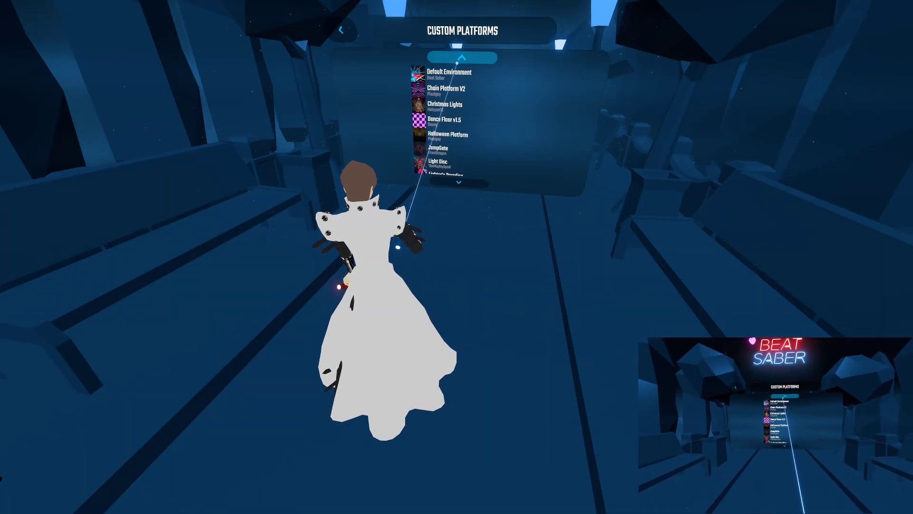
left_click(447, 136)
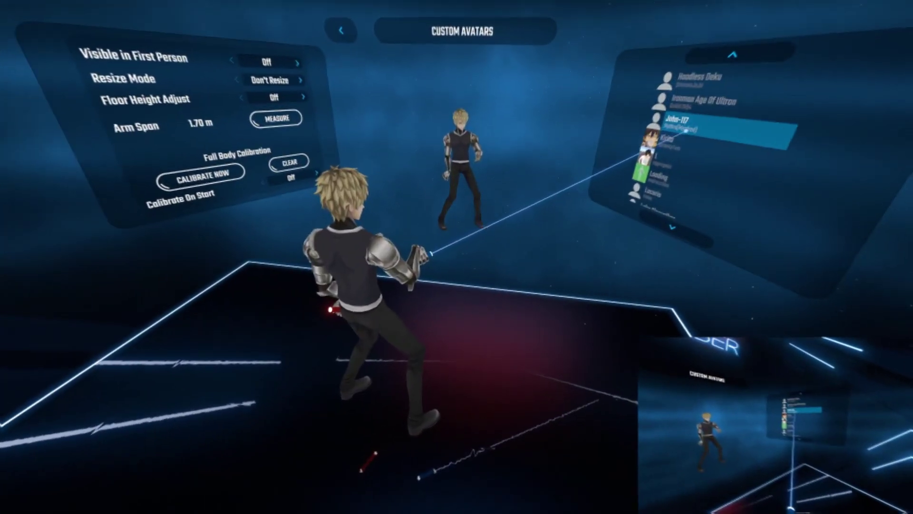
Step: Preview the Mina and MK11 Scorpion avatars, then one more avatar from the list
scroll(681, 142, "down", 5)
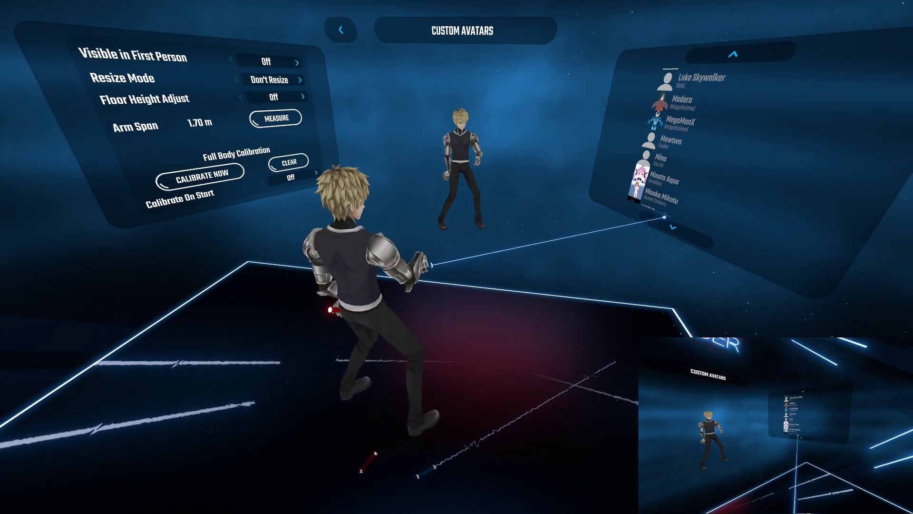
left_click(673, 170)
scroll(661, 181, "down", 1)
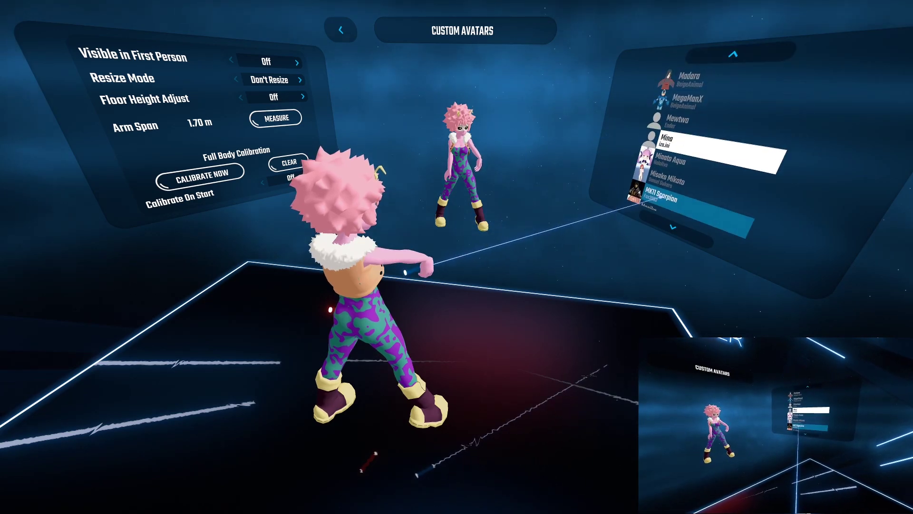
left_click(661, 197)
left_click(663, 159)
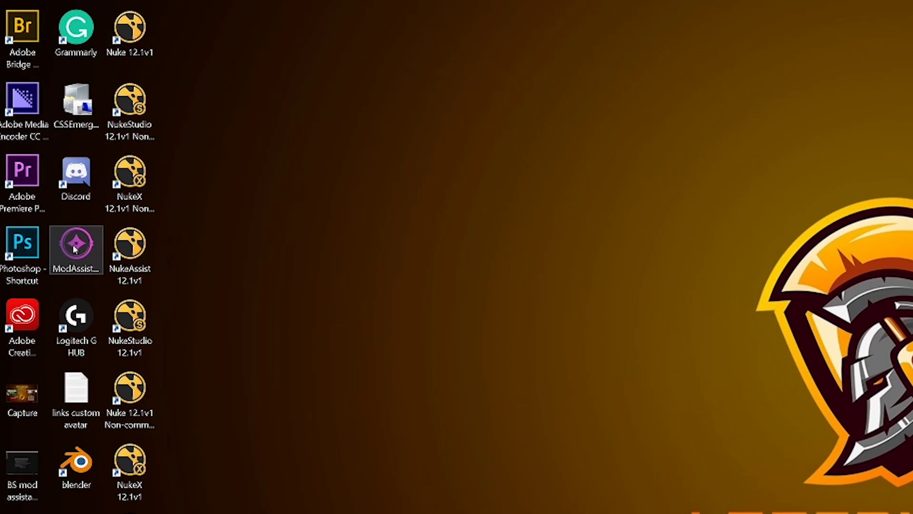
Step: Launch ModAssistant from its desktop shortcut and browse the Mods list, including Custom Sabers under Cosmetic
left_click(74, 249)
double_click(74, 249)
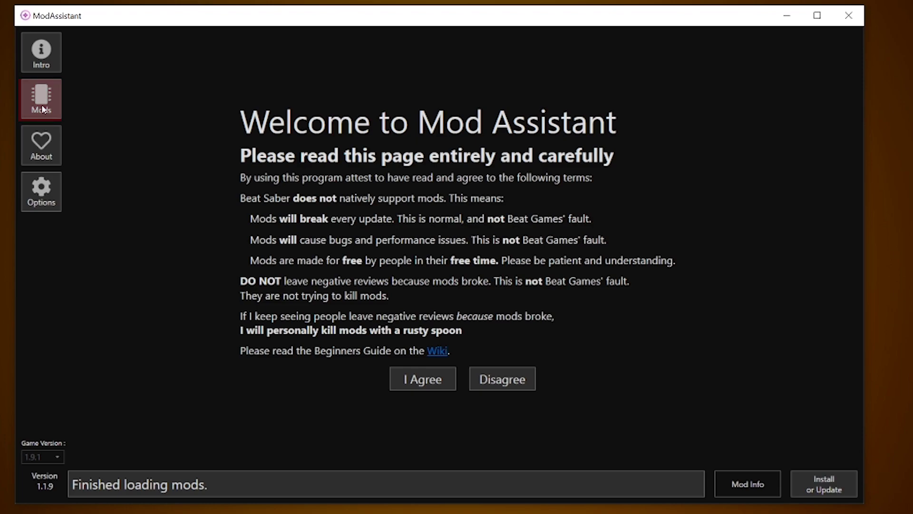
left_click(41, 104)
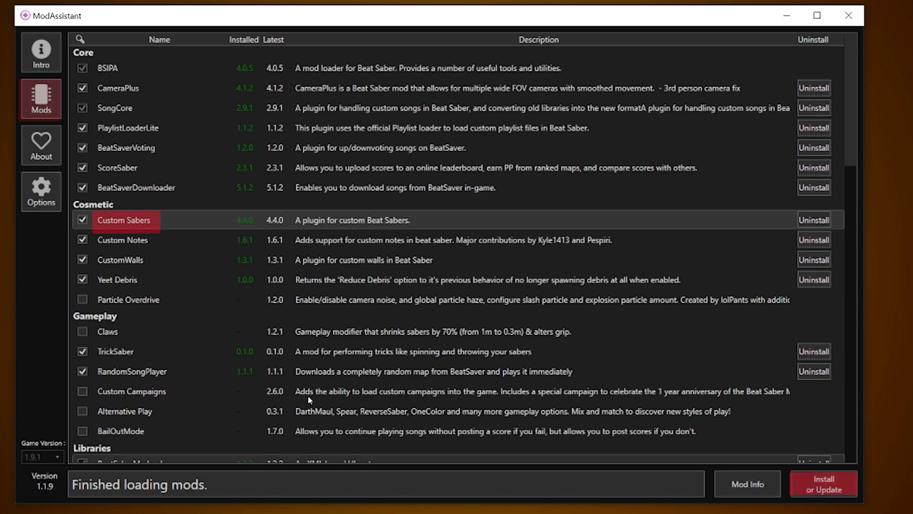
scroll(420, 171, "down", 7)
scroll(422, 174, "down", 4)
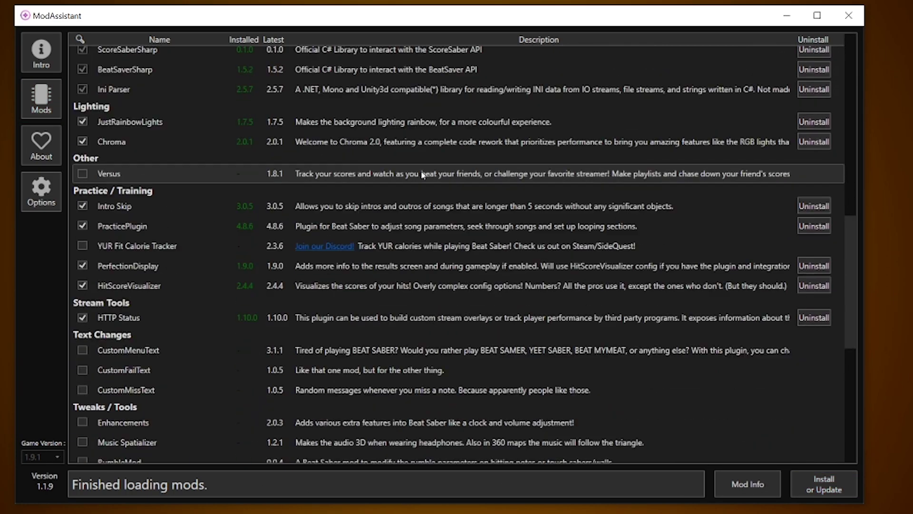
scroll(423, 174, "up", 11)
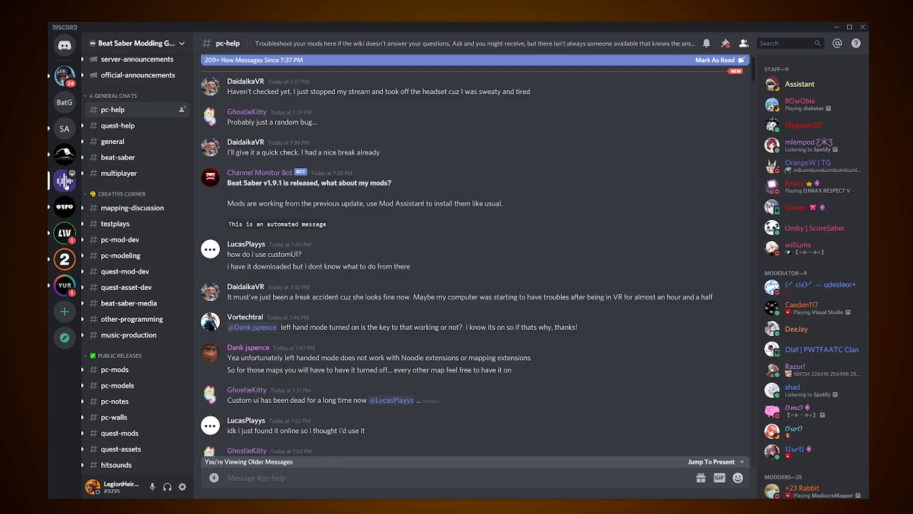
Step: Look through the #quest-help and #general channels of the modding server
scroll(108, 267, "up", 3)
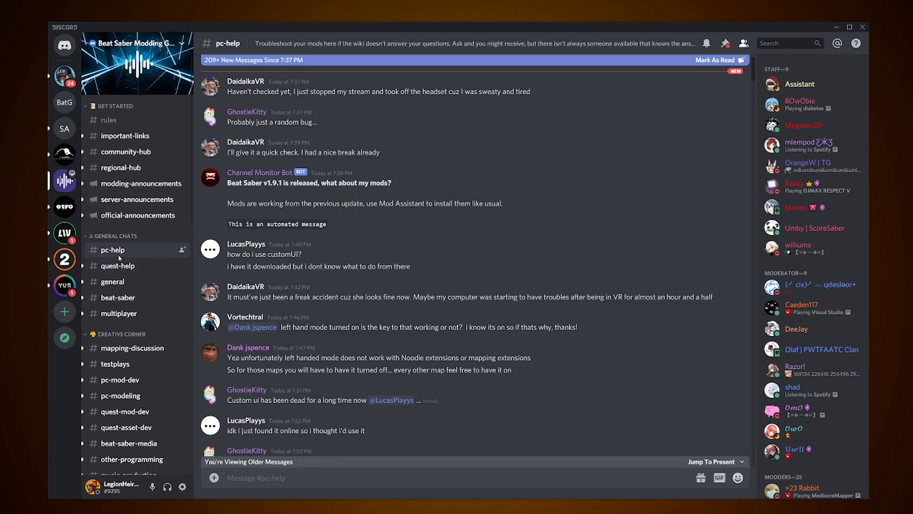
left_click(125, 269)
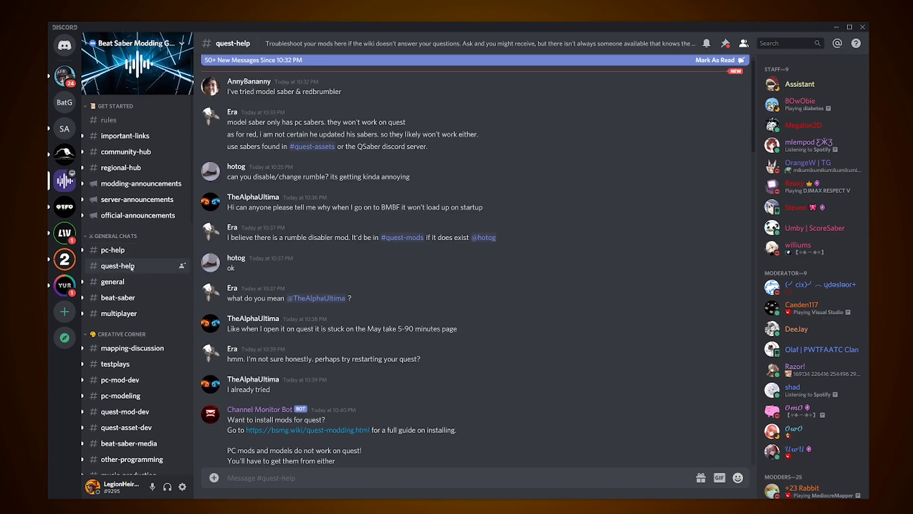
left_click(126, 284)
Step: Move via #pc-mods to #pc-models and start a search limited with the 'in:' channel filter
scroll(133, 295, "down", 3)
left_click(148, 376)
left_click(126, 386)
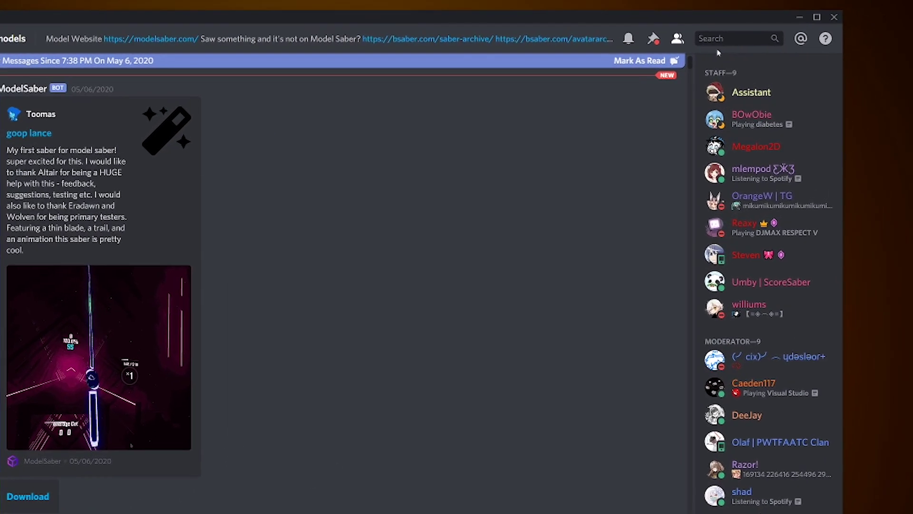
left_click(784, 44)
left_click(526, 282)
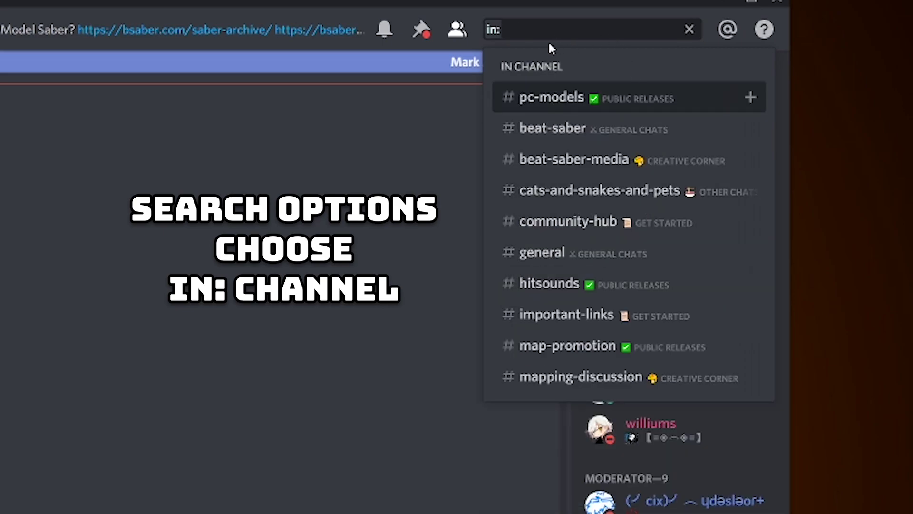
Step: Search 'in: pc-mods custom avatars' and jump to the Custom Avatars v5.0.0 beta 7 post
type("pc-")
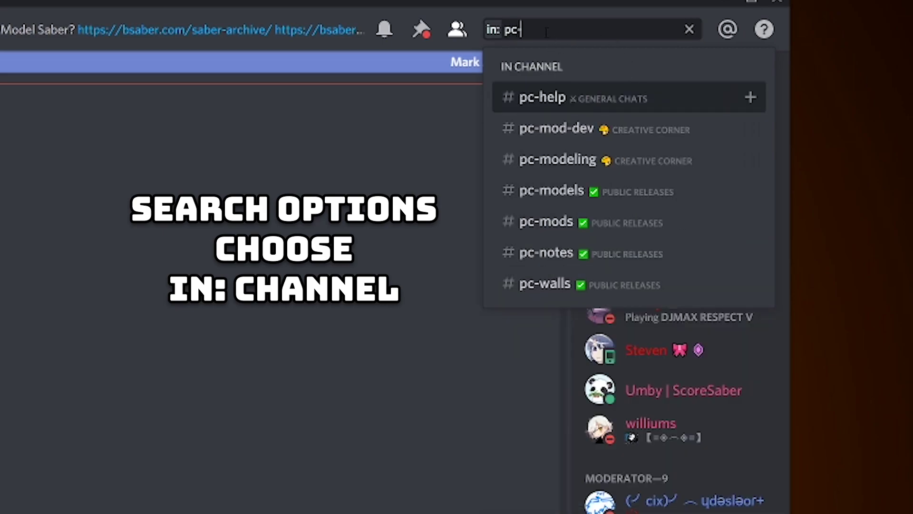
type("mods")
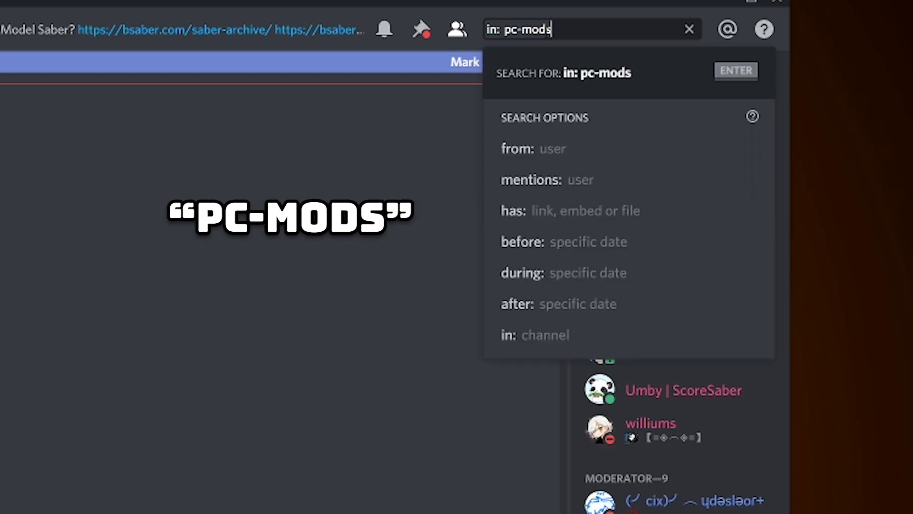
type(" custom")
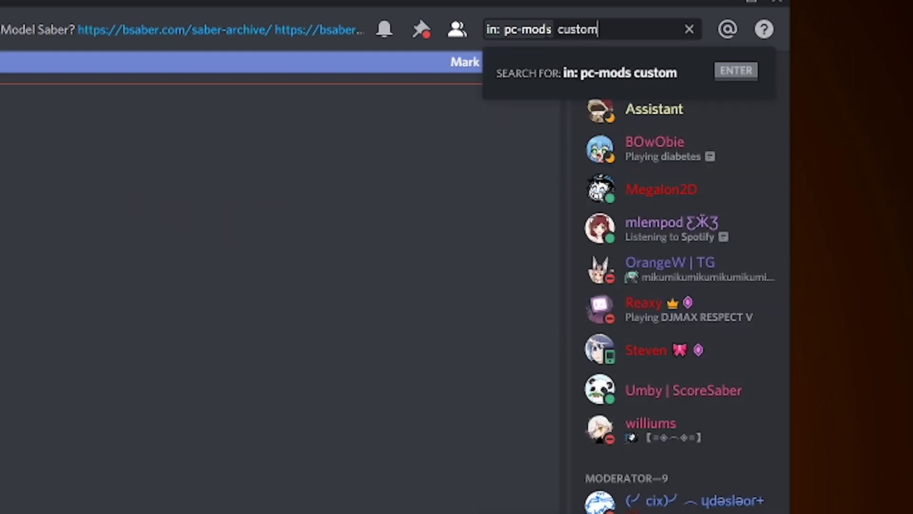
type(" avatars")
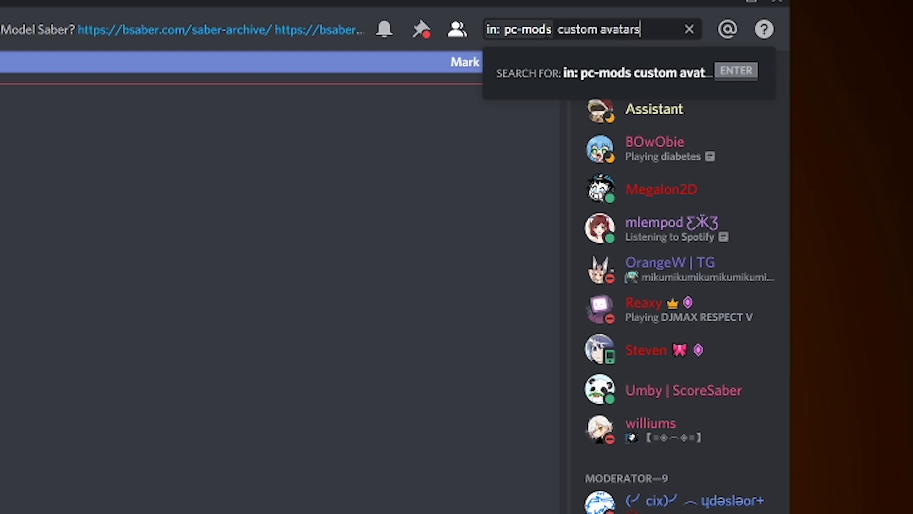
key("Return")
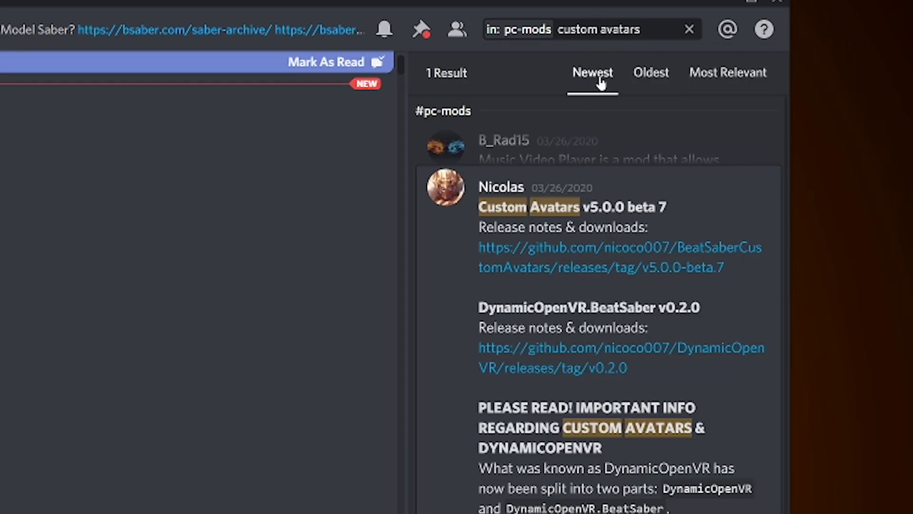
mouse_move(699, 224)
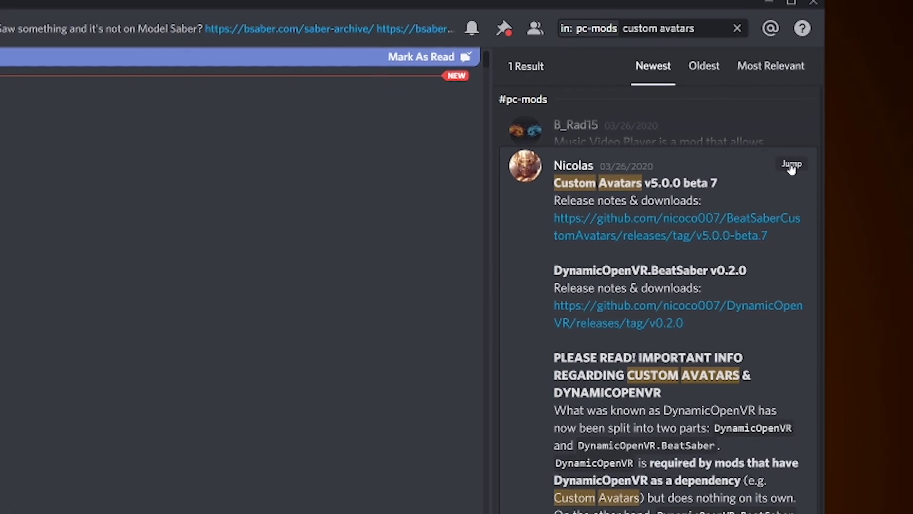
left_click(791, 167)
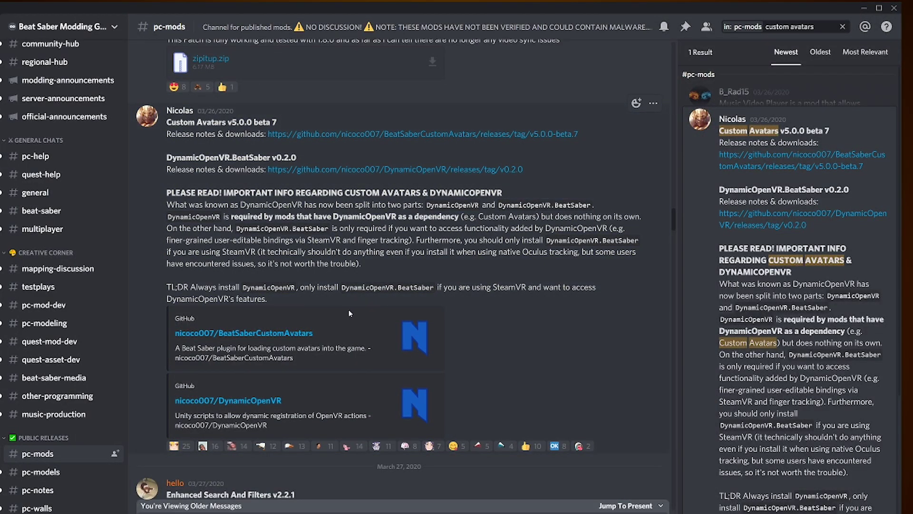
Step: Open the BeatSaberCustomAvatars GitHub release and scroll to its v5.0.0 beta 7 Assets zips
left_click(275, 335)
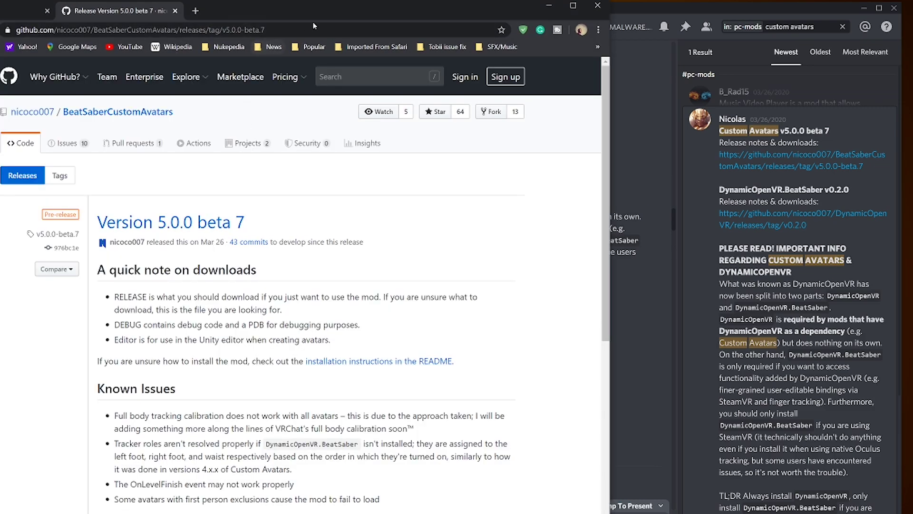
left_click_drag(340, 16, 478, 19)
scroll(350, 309, "down", 7)
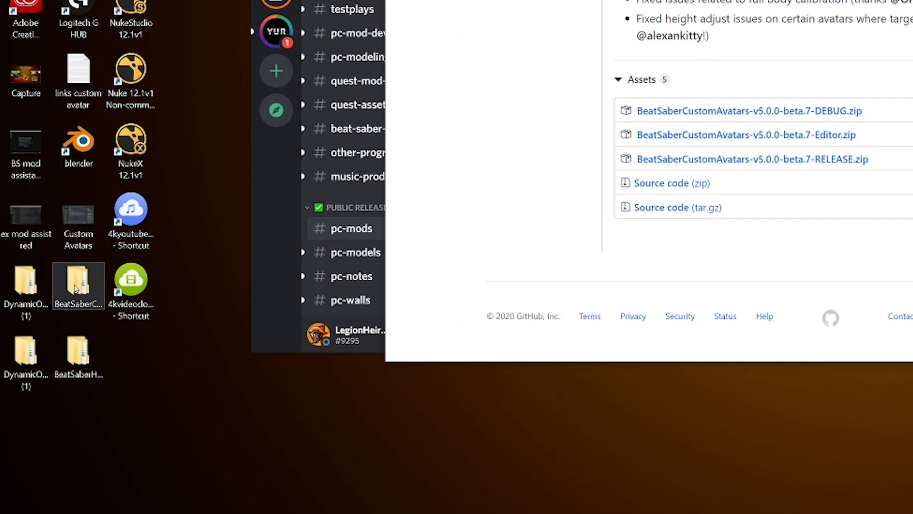
Step: Open the downloaded BeatSaberCustomAvatars release folder and enlarge its window
double_click(75, 289)
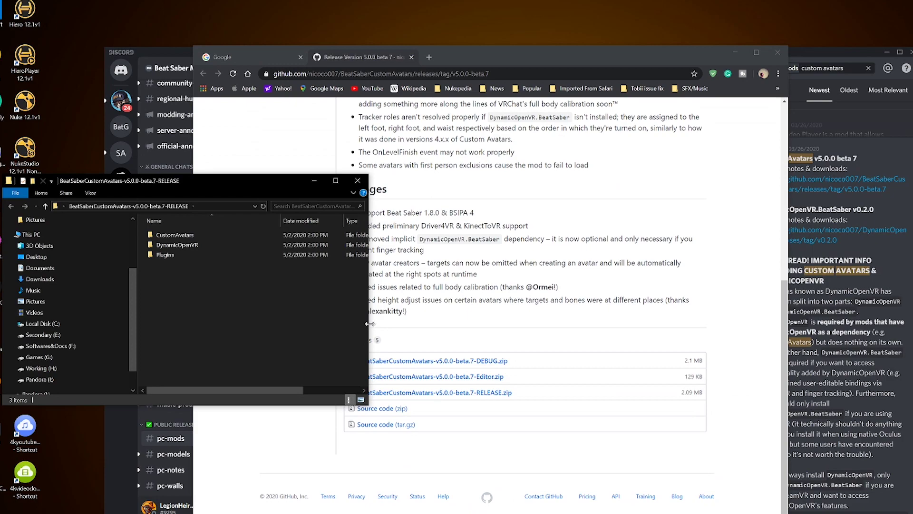
left_click_drag(369, 324, 526, 323)
left_click_drag(240, 175, 241, 77)
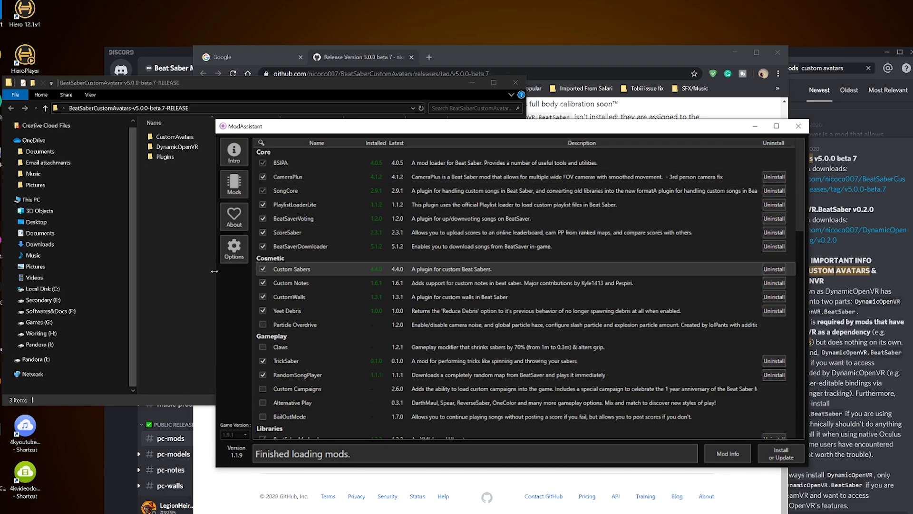
Step: Open the Beat Saber install folder from ModAssistant's Options, then minimise ModAssistant
left_click(234, 248)
left_click(663, 194)
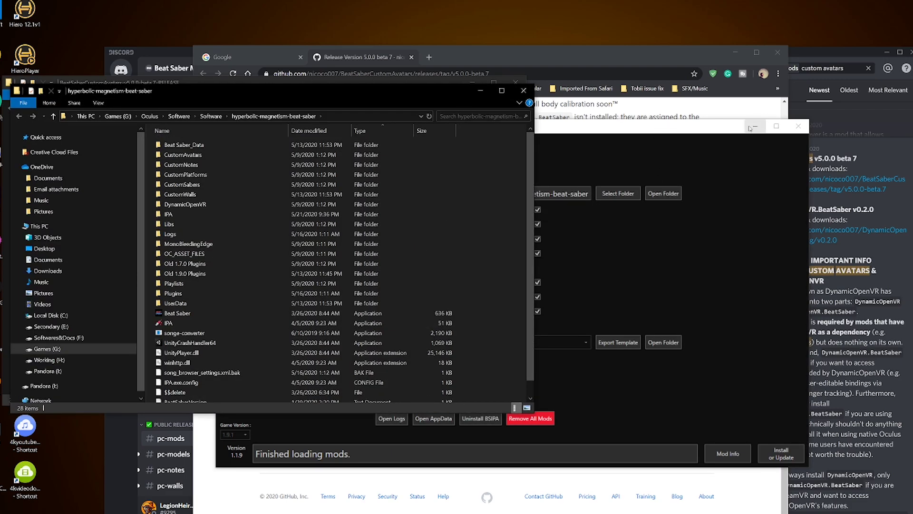
left_click(755, 126)
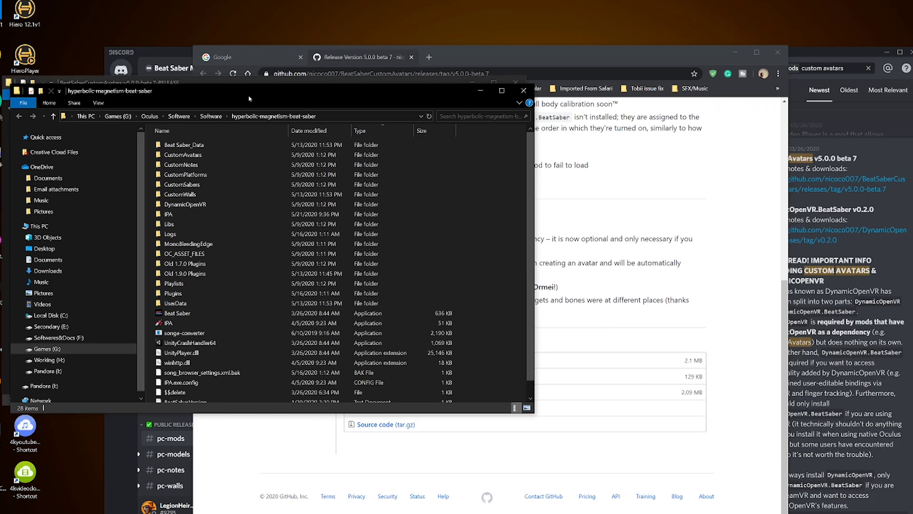
Step: Place the game folder beside the release and inspect the release's CustomAvatars and DynamicOpenVR folders
left_click_drag(248, 94, 740, 88)
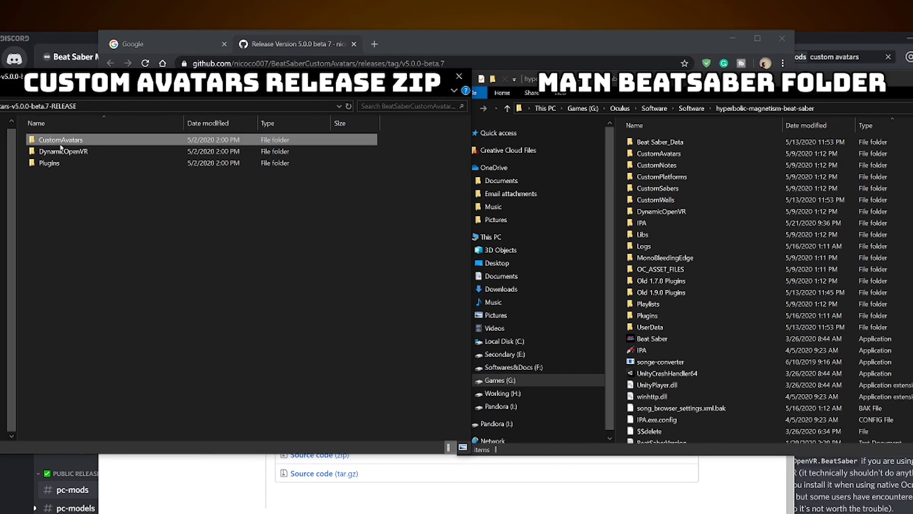
left_click_drag(79, 141, 99, 146)
double_click(67, 140)
left_click_drag(112, 223, 108, 176)
key("alt+Up")
left_click(77, 151)
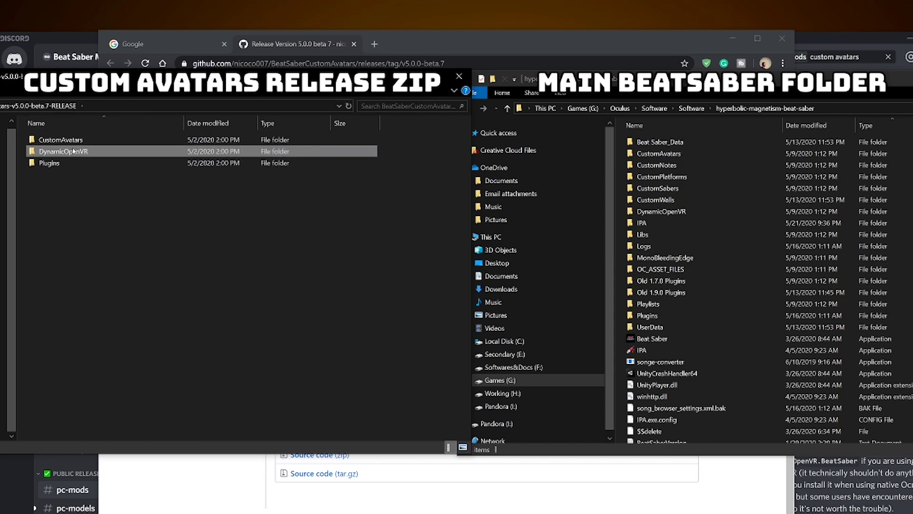
left_click_drag(74, 151, 125, 155)
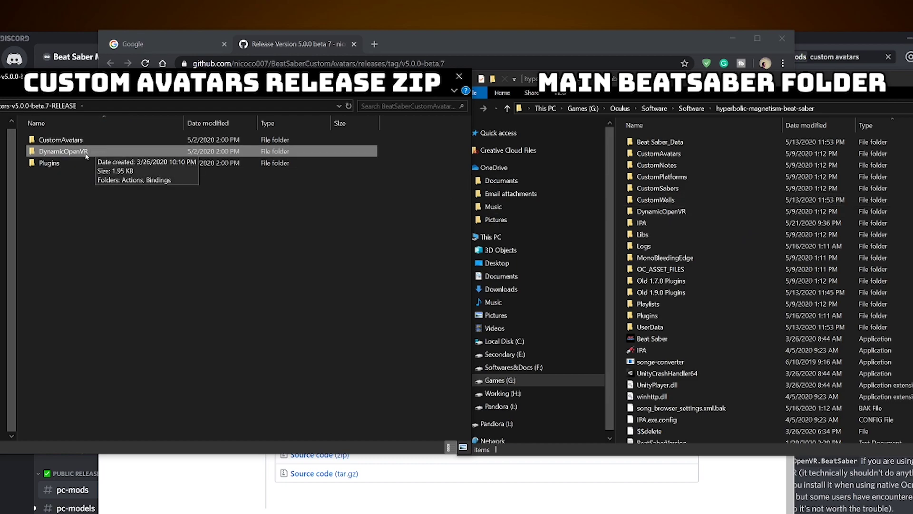
Step: Copy CustomAvatar.dll from the release Plugins folder into the game's Plugins folder
double_click(64, 166)
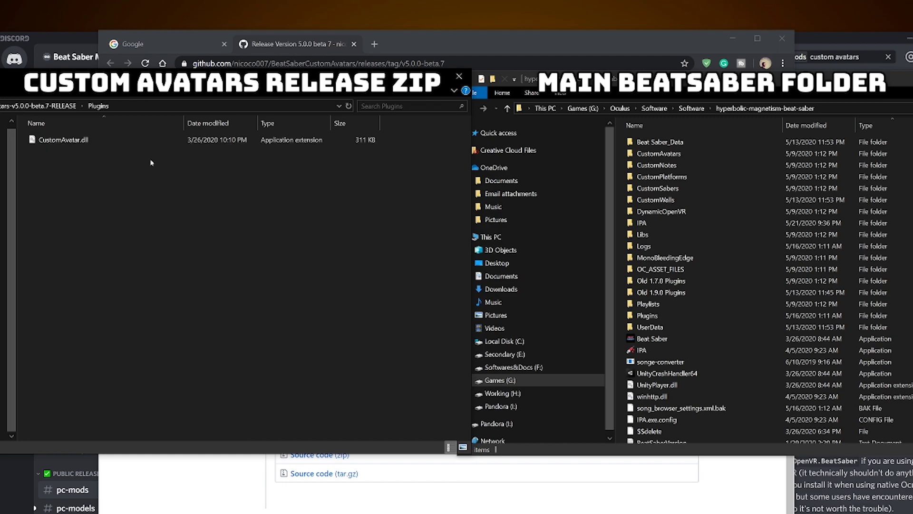
double_click(648, 316)
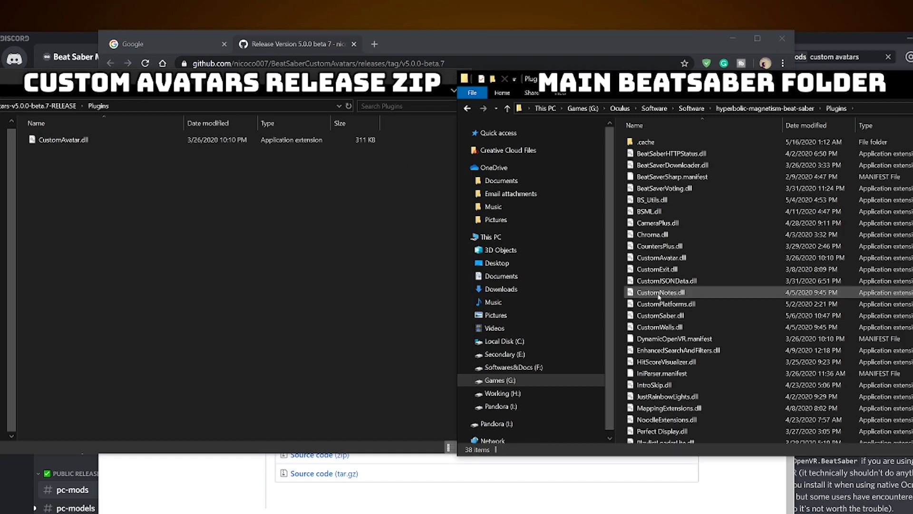
left_click_drag(63, 139, 722, 217)
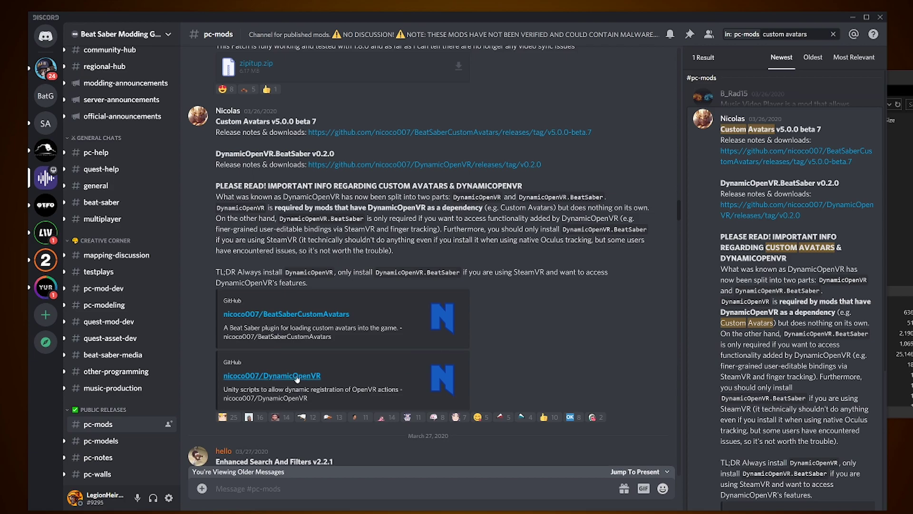
Step: View the DynamicOpenVR v0.2.0 GitHub release assets, then minimise Chrome
left_click(301, 376)
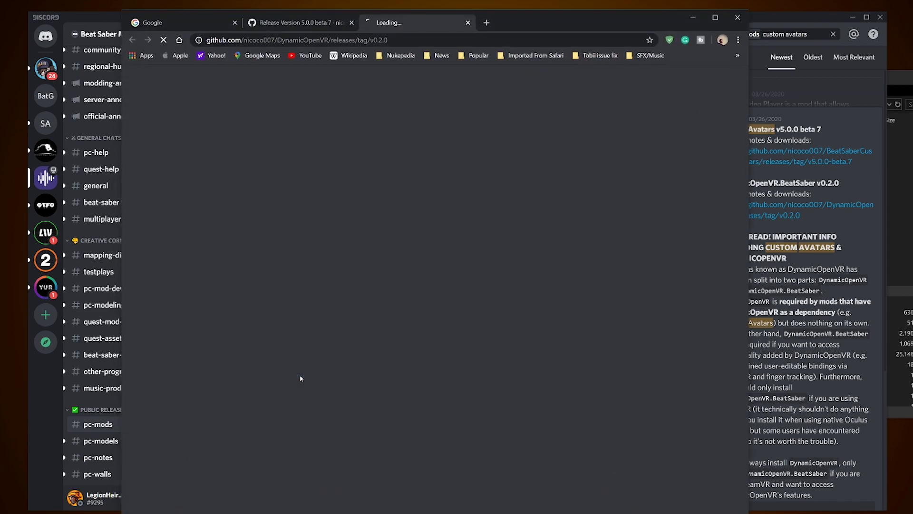
scroll(398, 235, "down", 5)
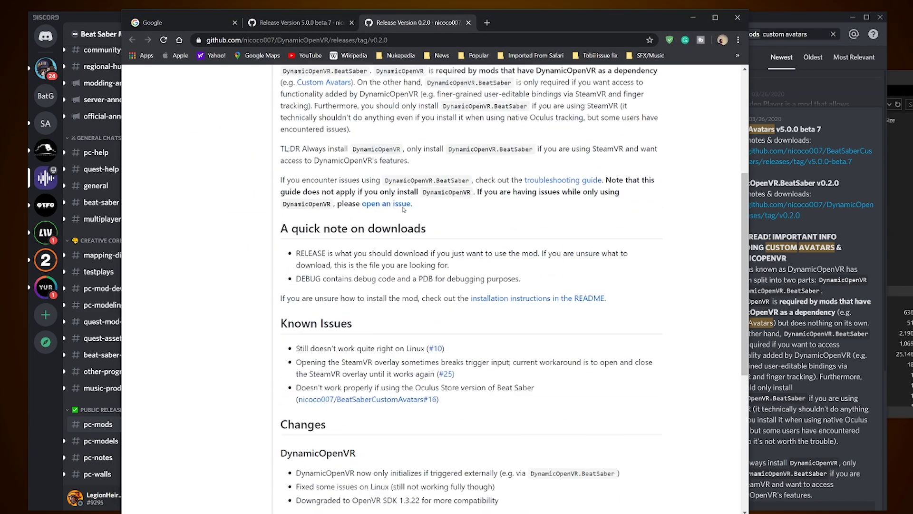
scroll(388, 203, "up", 1)
scroll(522, 292, "down", 8)
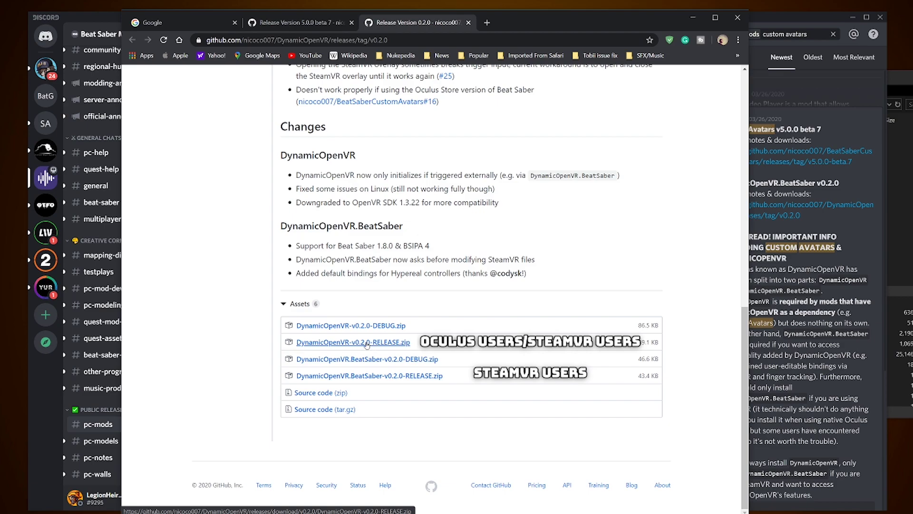
left_click(688, 22)
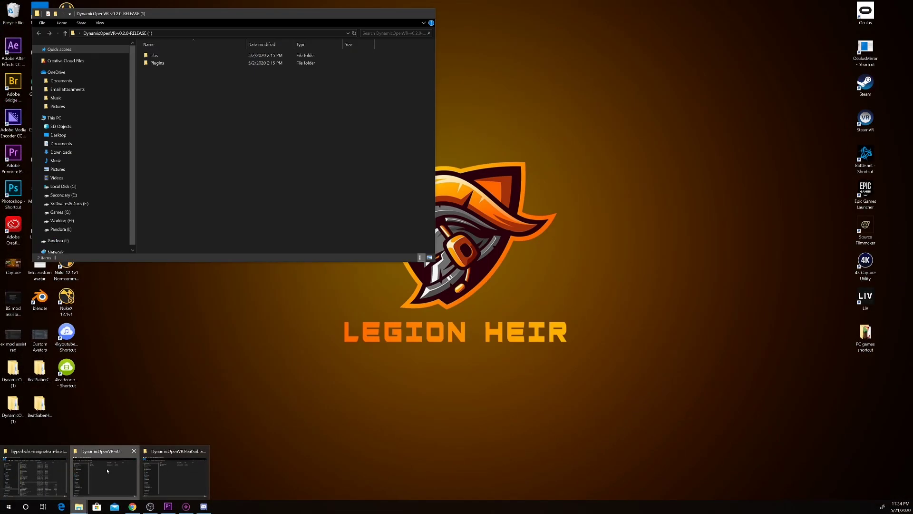
Step: Arrange the DynamicOpenVR.BeatSaber release and game folder windows side by side, minimising Discord
left_click(106, 469)
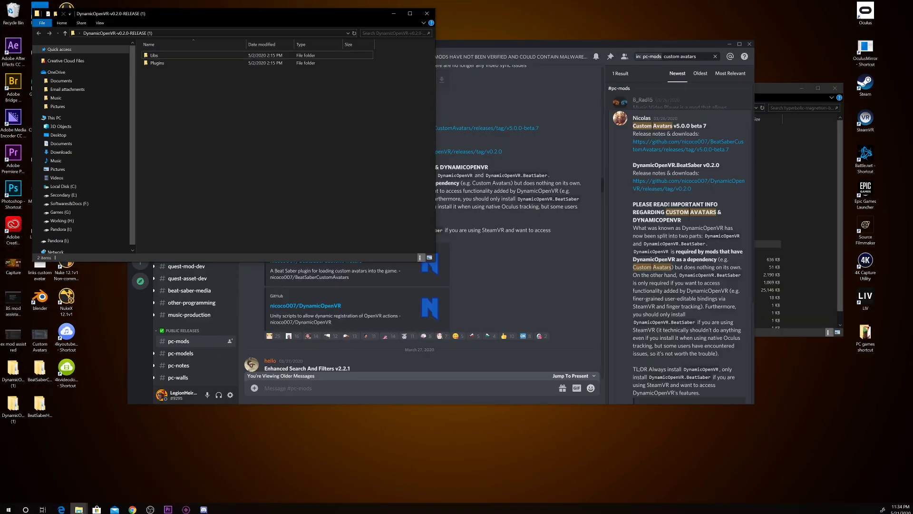
mouse_move(79, 508)
left_click(175, 471)
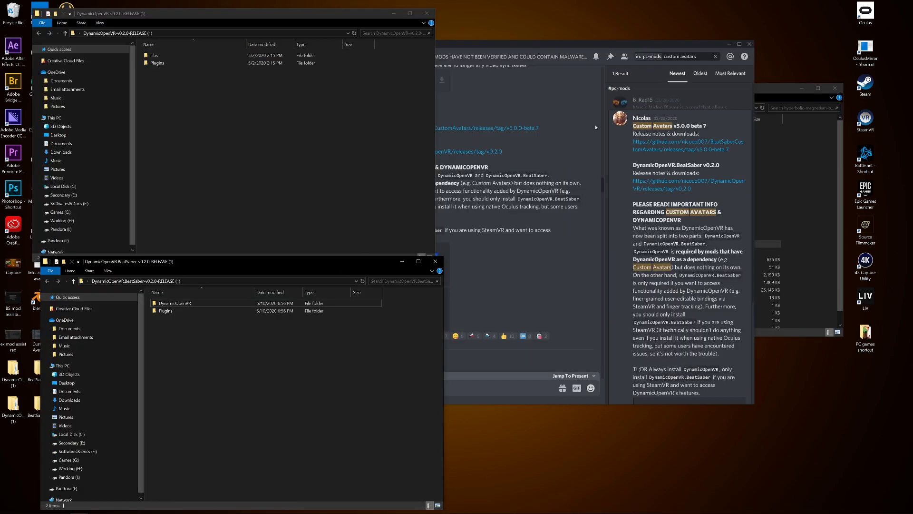
left_click(767, 95)
left_click_drag(695, 92, 681, 93)
left_click(730, 45)
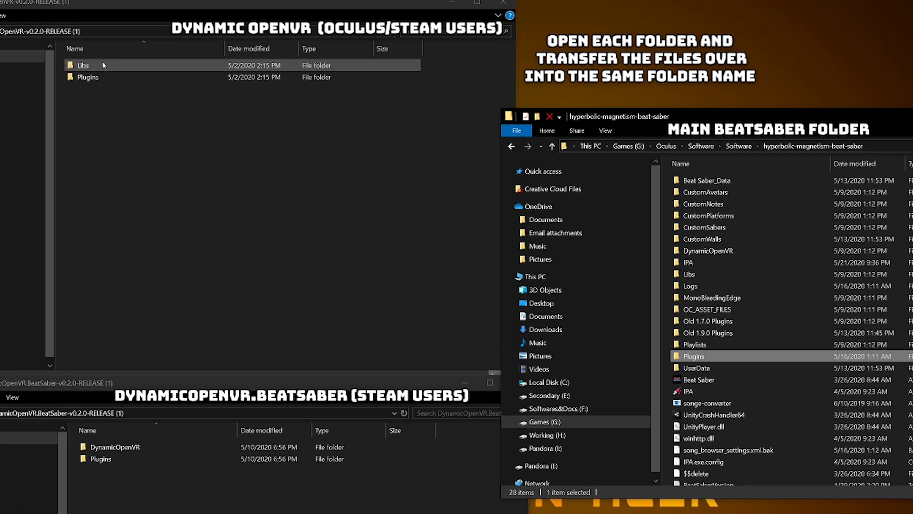
Step: Copy DynamicOpenVR.dll from the release Libs folder into the game's Libs folder
double_click(103, 65)
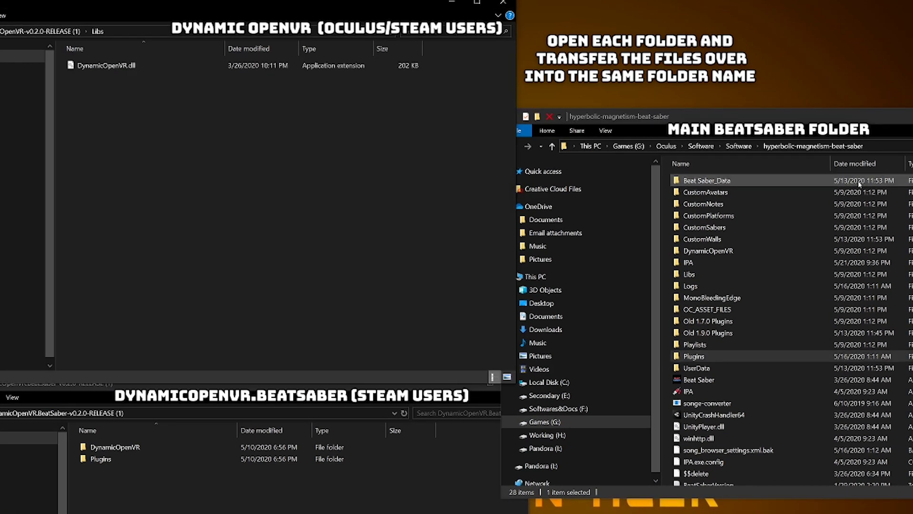
double_click(708, 276)
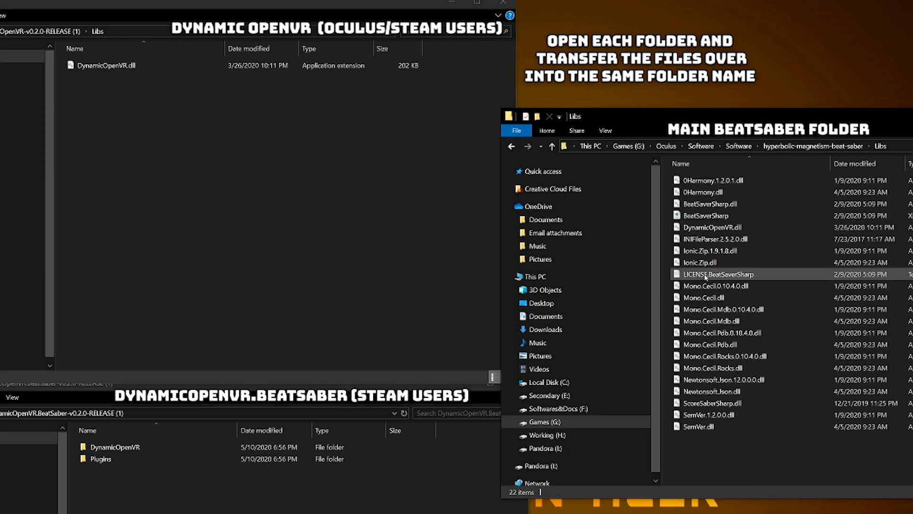
left_click(113, 66)
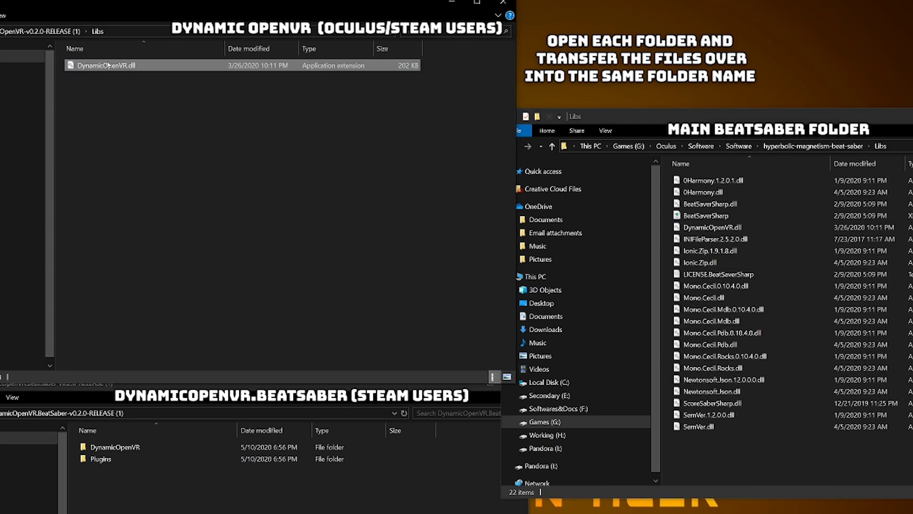
left_click_drag(109, 65, 254, 161)
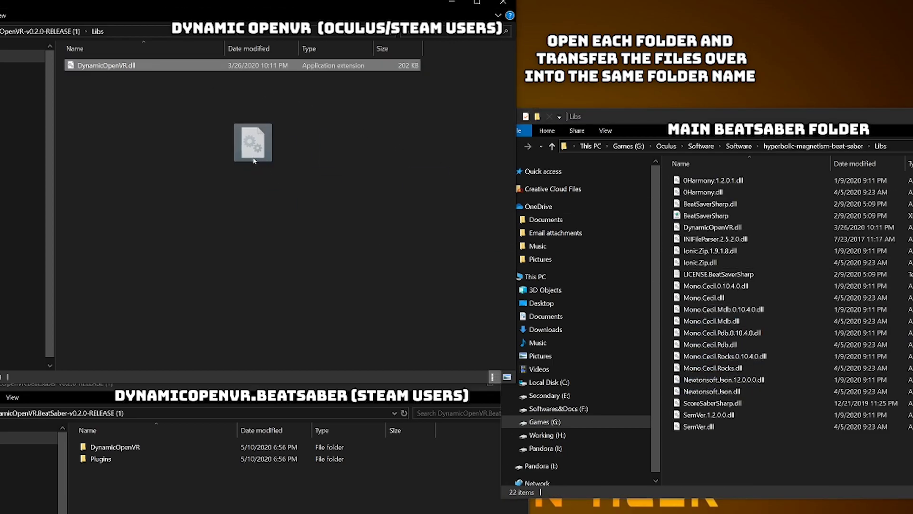
Step: Copy DynamicOpenVR.manifest into the game's Plugins folder, then return to the main game folder
left_click(40, 32)
double_click(95, 77)
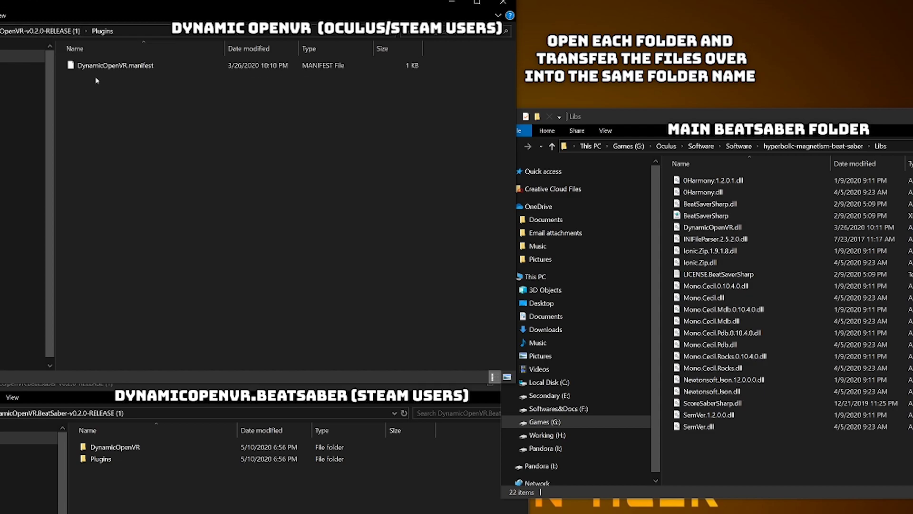
left_click(787, 149)
left_click(690, 357)
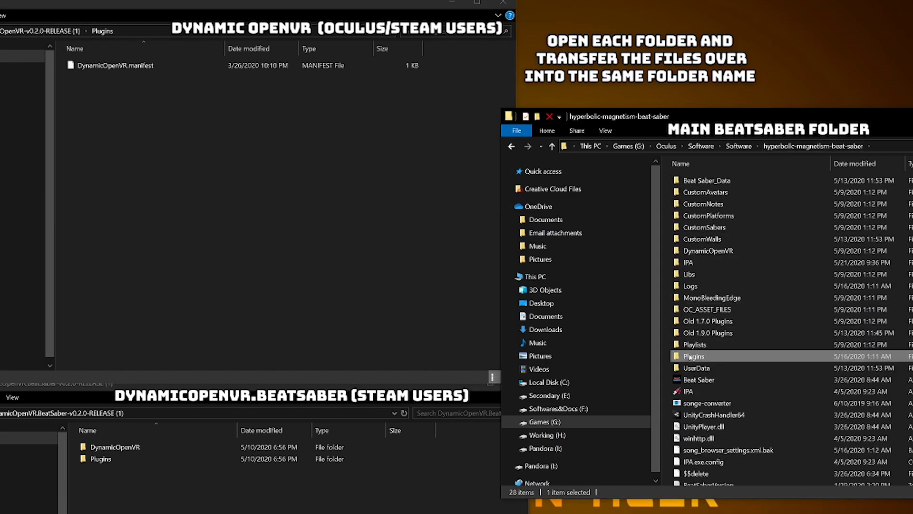
double_click(691, 356)
left_click(310, 135)
left_click_drag(95, 65, 213, 119)
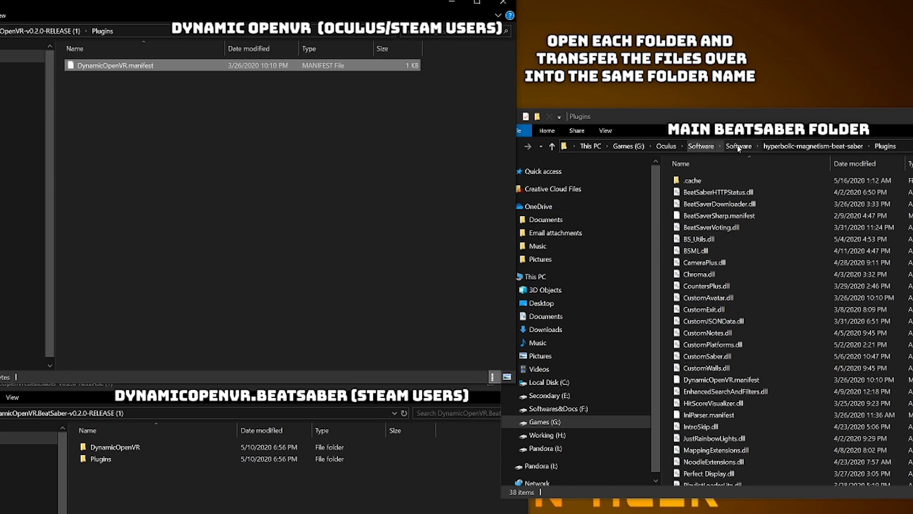
left_click(201, 421)
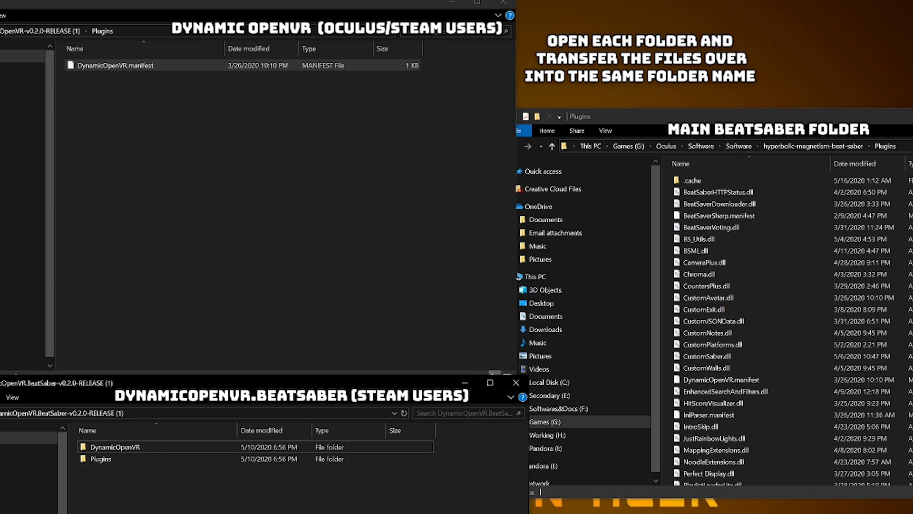
left_click(797, 146)
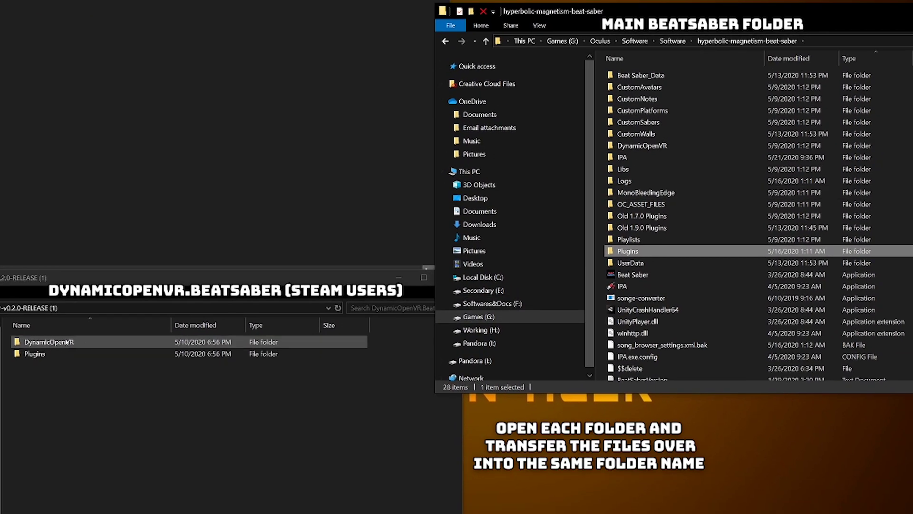
Step: Copy the beatsaber actions file into the game's DynamicOpenVR Actions folder
double_click(640, 147)
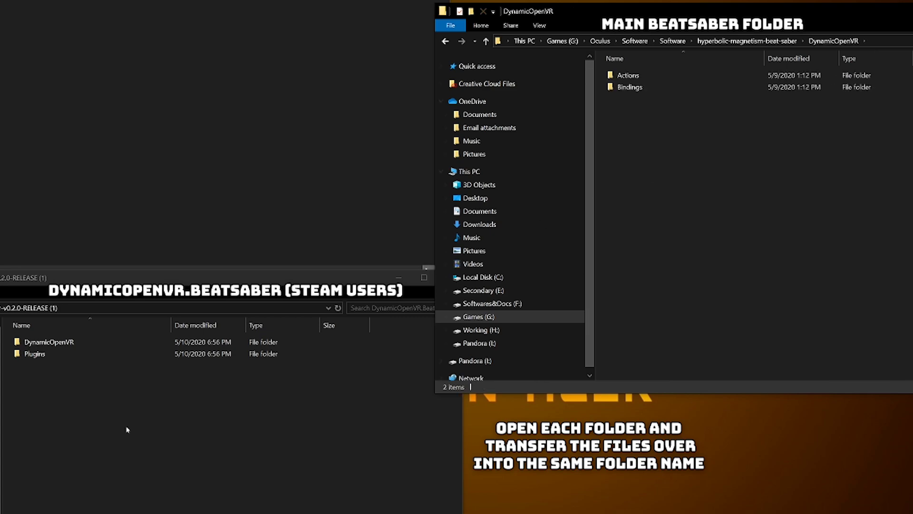
double_click(46, 342)
double_click(36, 342)
double_click(627, 75)
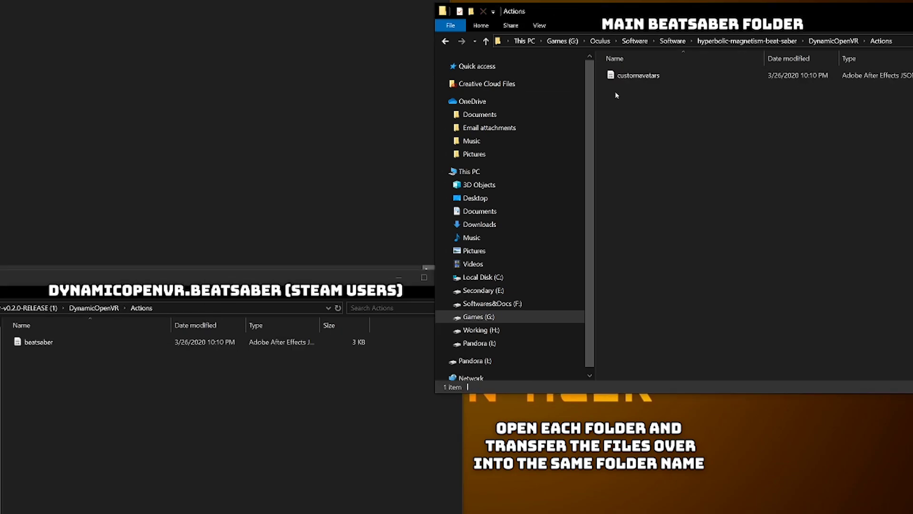
left_click_drag(47, 348, 90, 321)
Step: Copy all five beatsaber controller binding files into the game's DynamicOpenVR Bindings folder
left_click(93, 307)
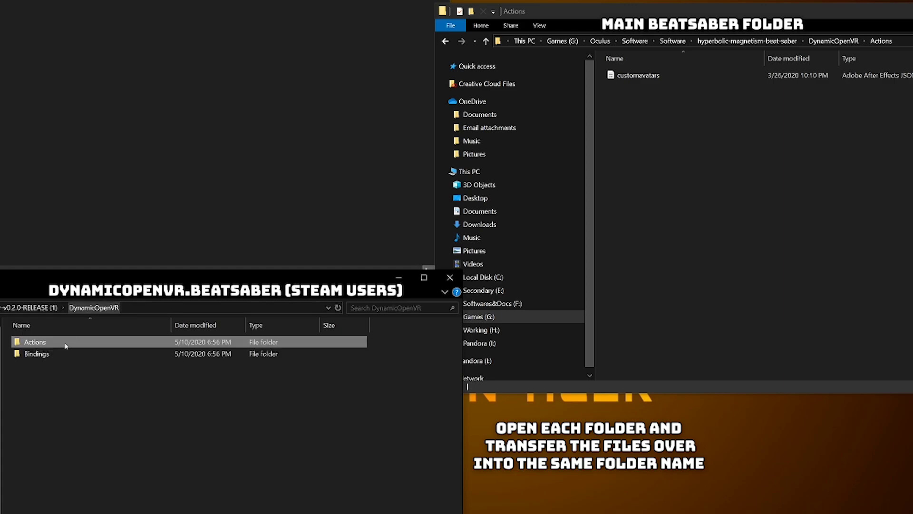
left_click(42, 354)
double_click(43, 355)
left_click(833, 41)
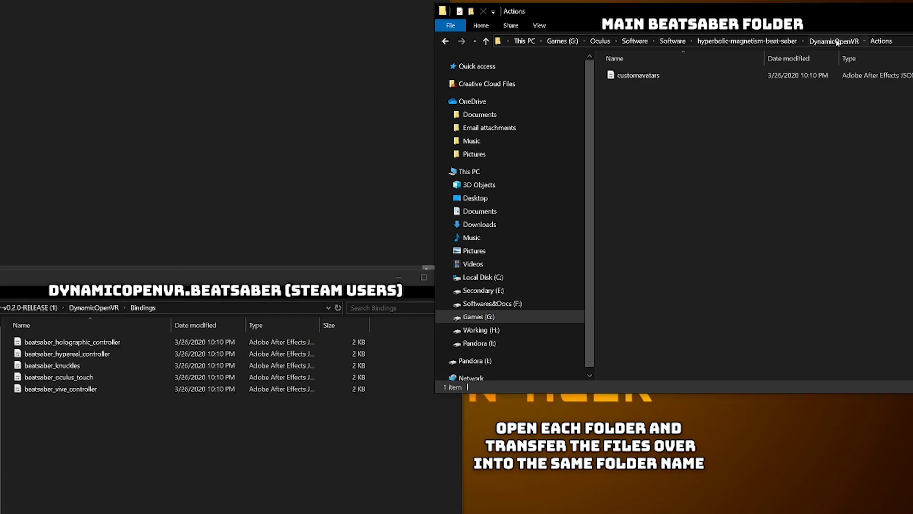
double_click(628, 88)
left_click_drag(94, 426, 50, 346)
left_click_drag(775, 172, 109, 375)
Step: Copy DynamicOpenVR.BeatSaber.dll from the release Plugins folder into the game's Plugins folder
left_click(94, 308)
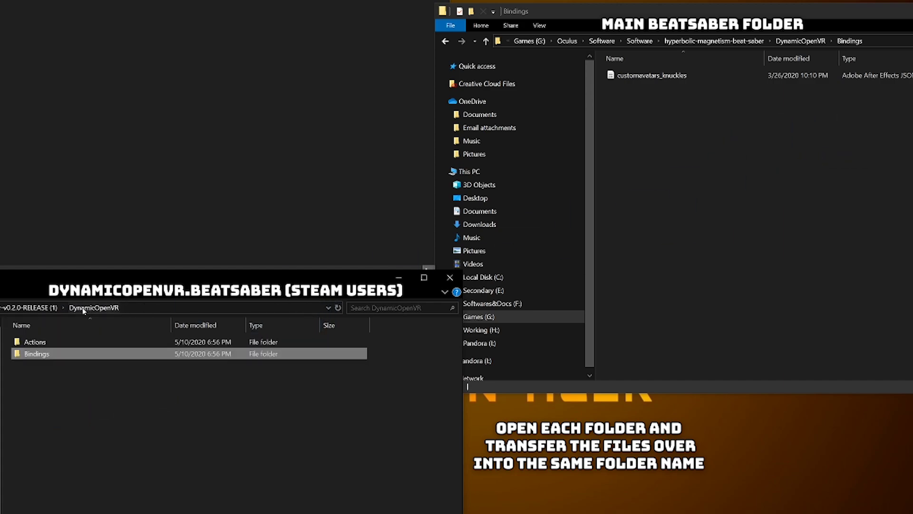
left_click(28, 308)
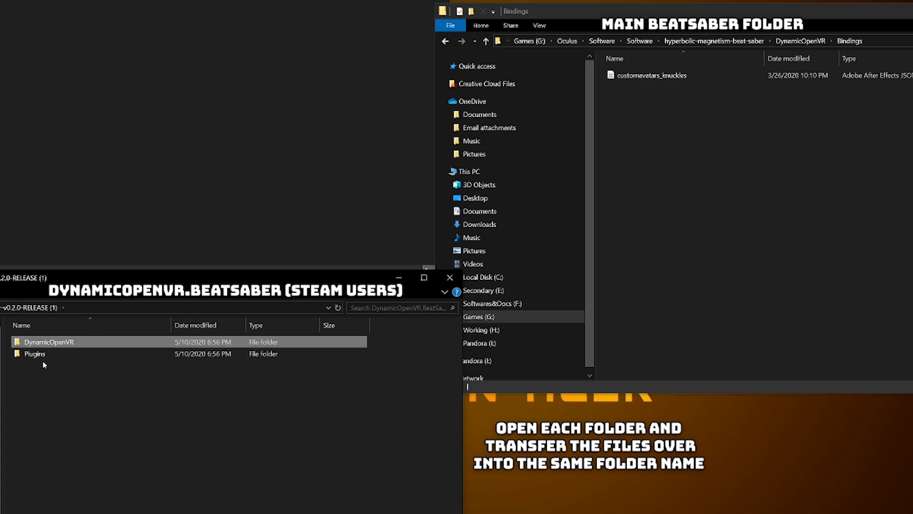
double_click(43, 357)
left_click(790, 41)
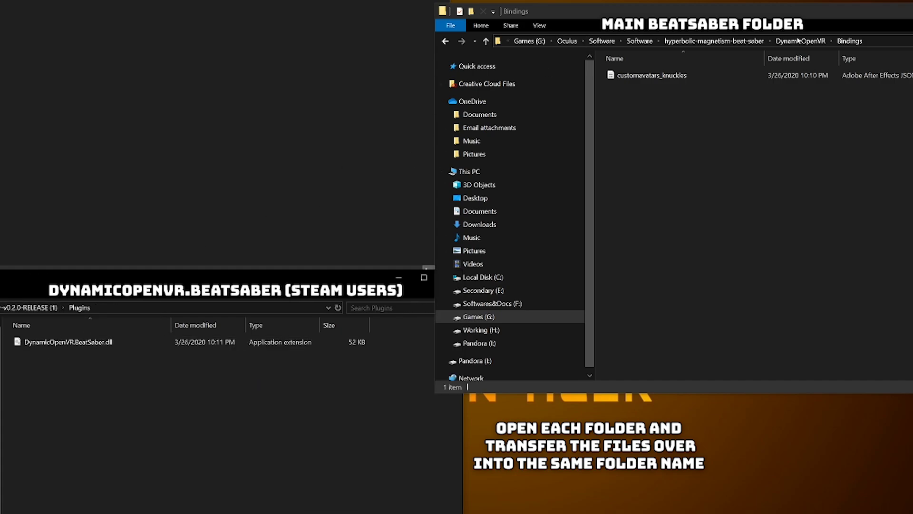
left_click(732, 41)
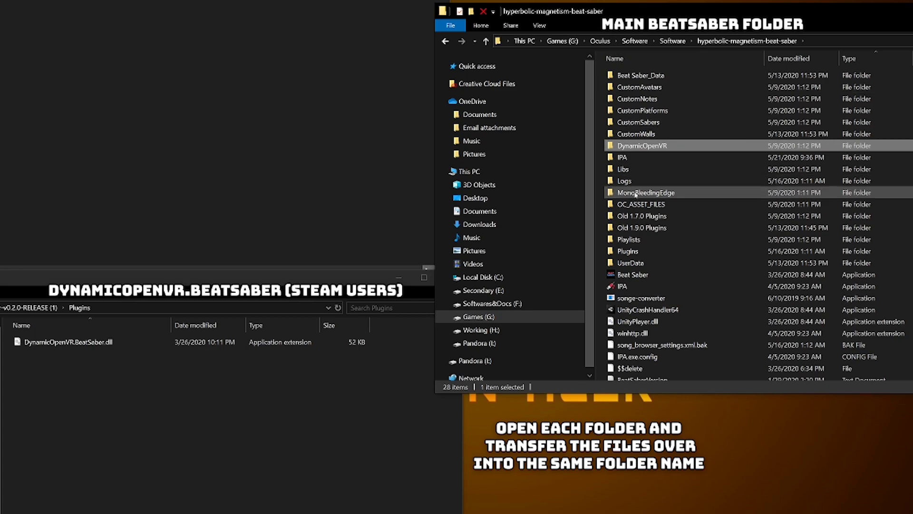
double_click(628, 250)
left_click(72, 362)
left_click(81, 343)
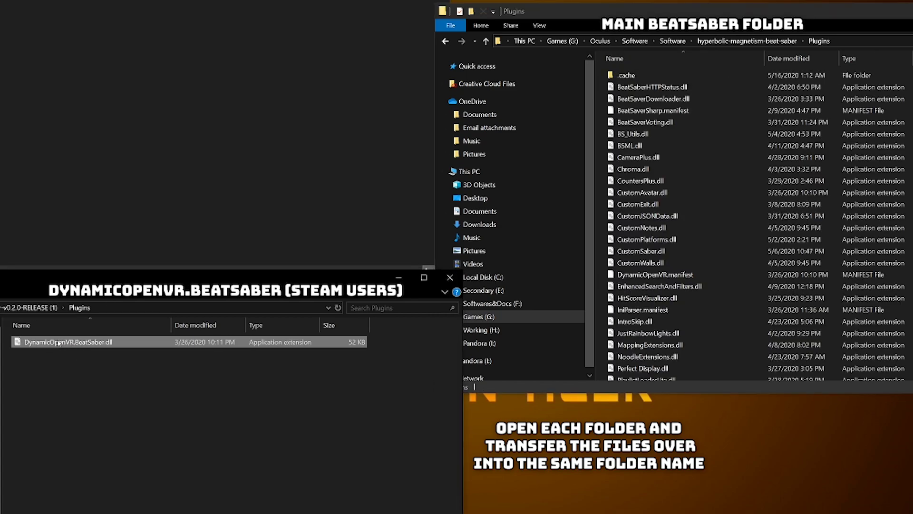
left_click_drag(58, 342, 149, 418)
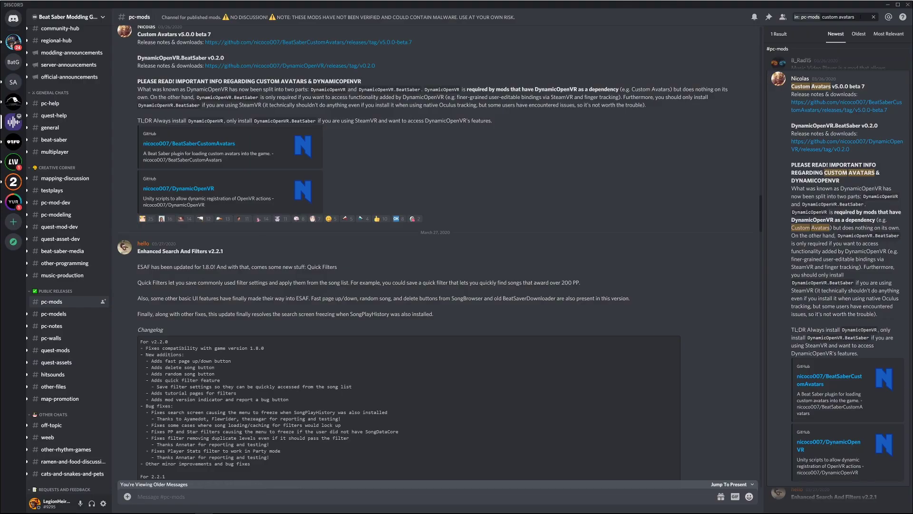
Step: Search the #pc-mods channel for 'custom platforms' posts
double_click(853, 18)
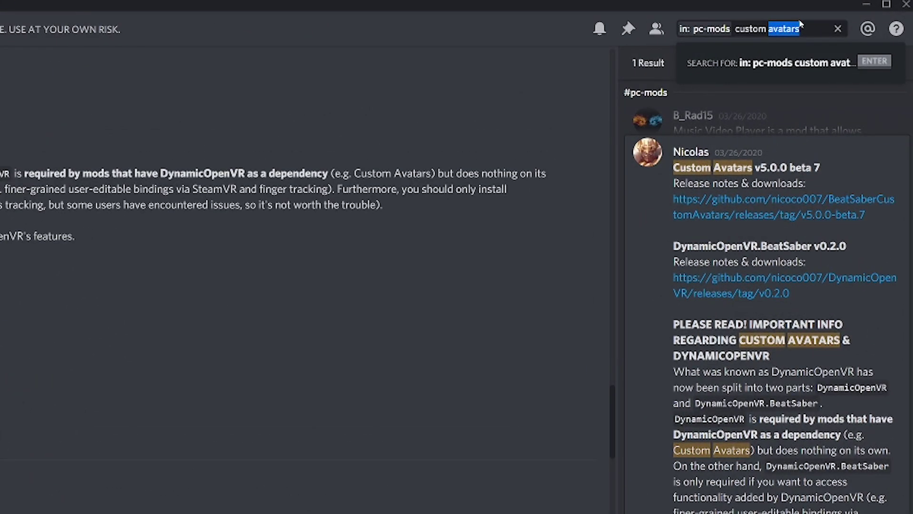
type("platform")
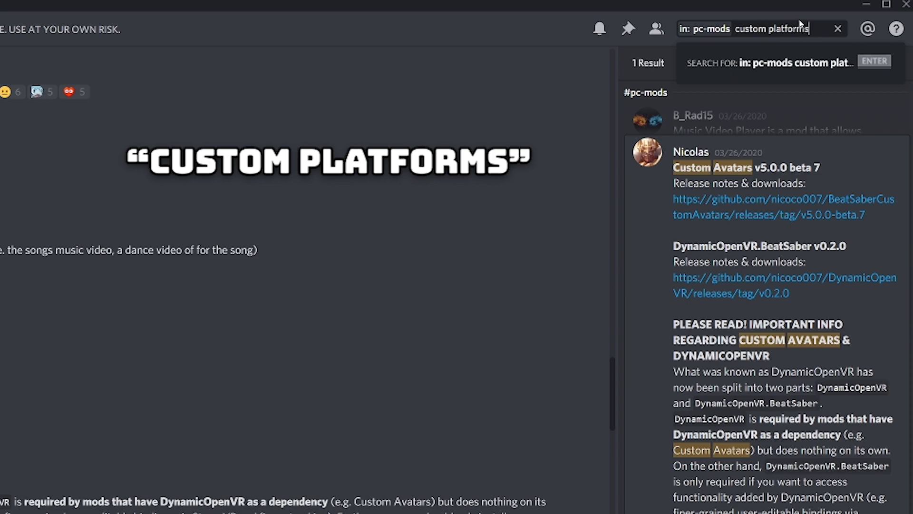
key("Return")
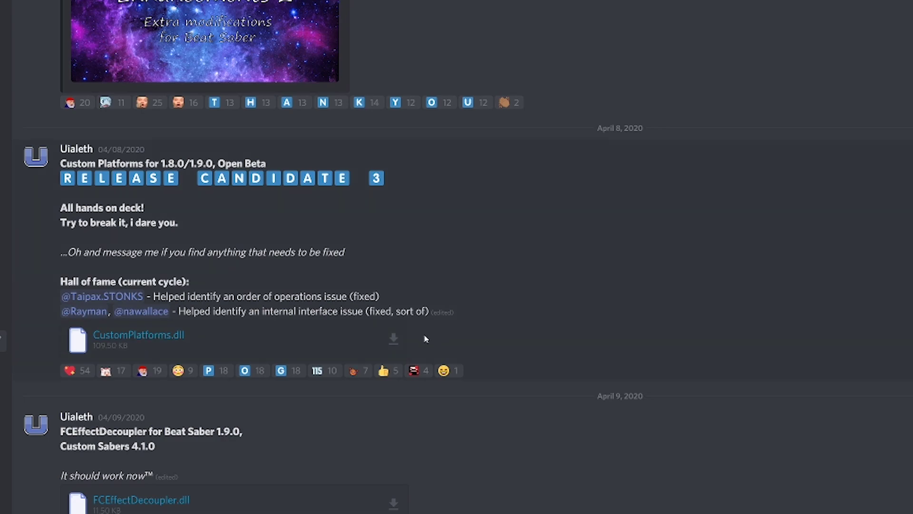
Step: Download CustomPlatforms.dll from the release post and keep it despite Chrome's warning
left_click(393, 342)
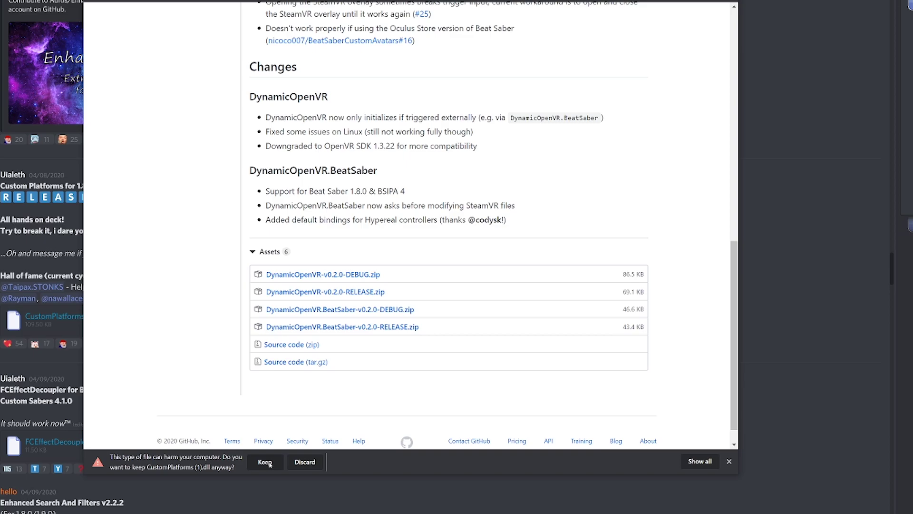
left_click(265, 462)
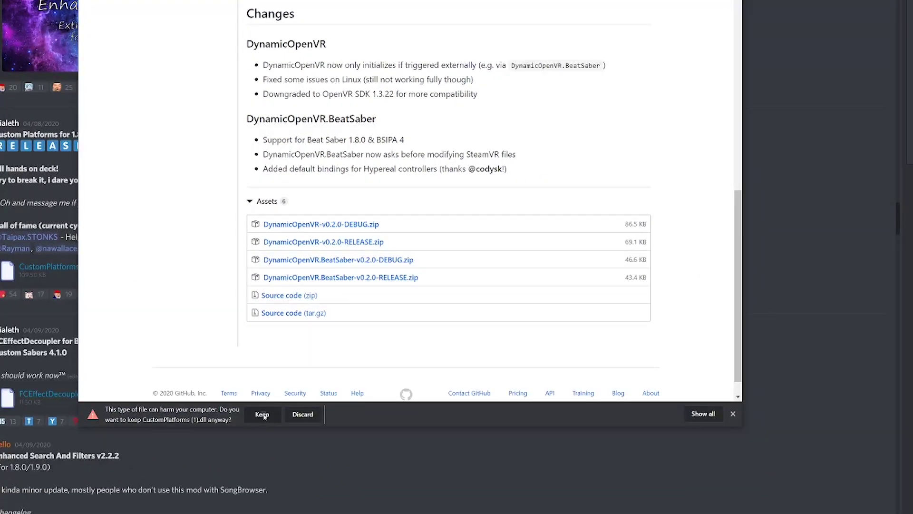
left_click(262, 415)
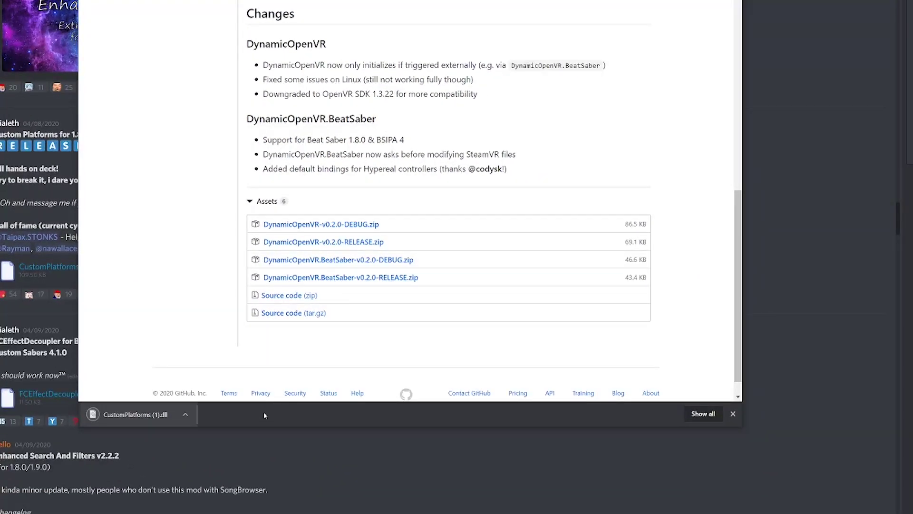
left_click(187, 415)
Step: Copy CustomPlatforms (1).dll into the game's Plugins folder, then minimise Chrome and Discord
left_click(212, 462)
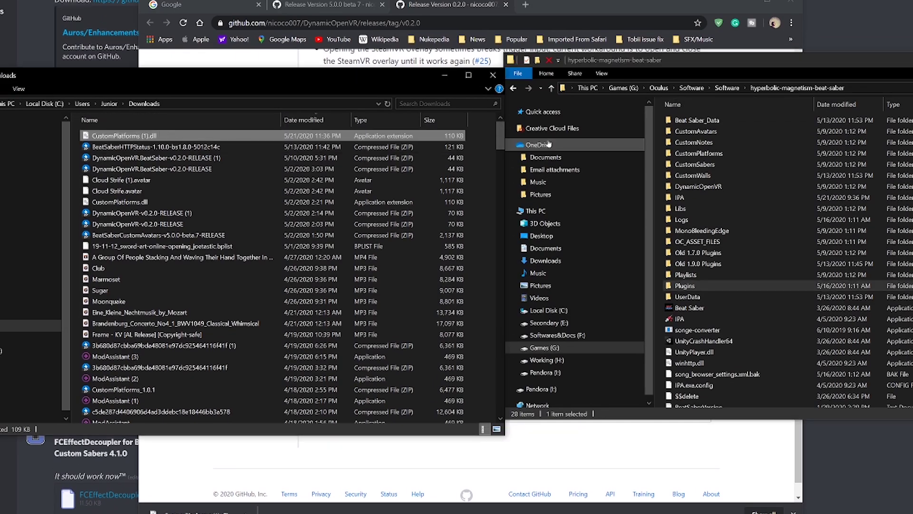
double_click(685, 285)
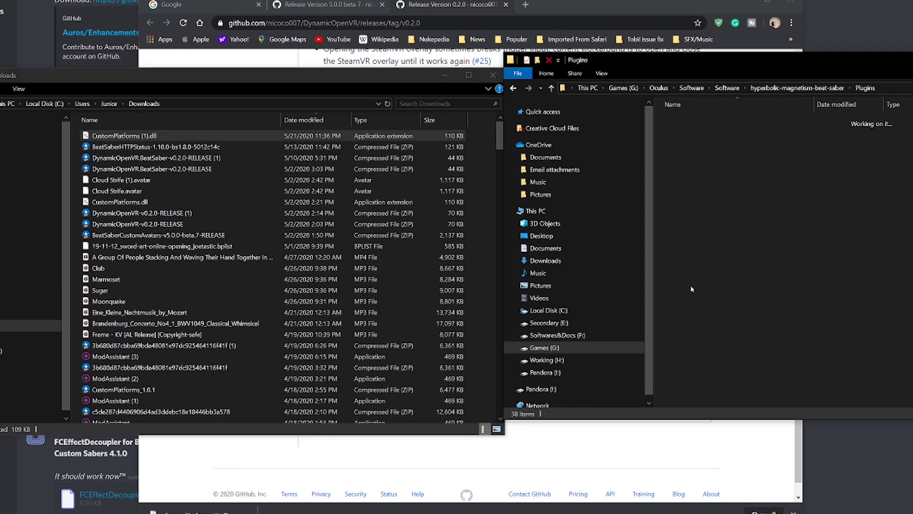
left_click_drag(266, 146, 464, 195)
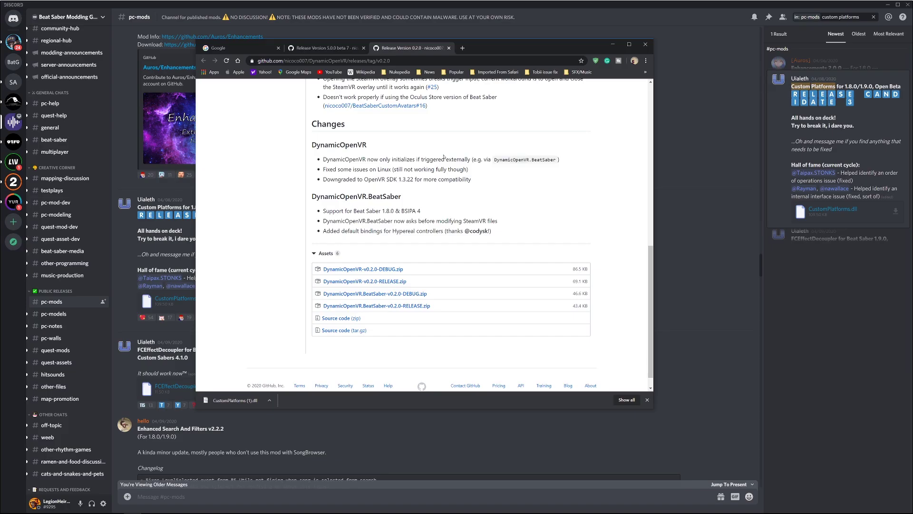
left_click(612, 44)
left_click(888, 5)
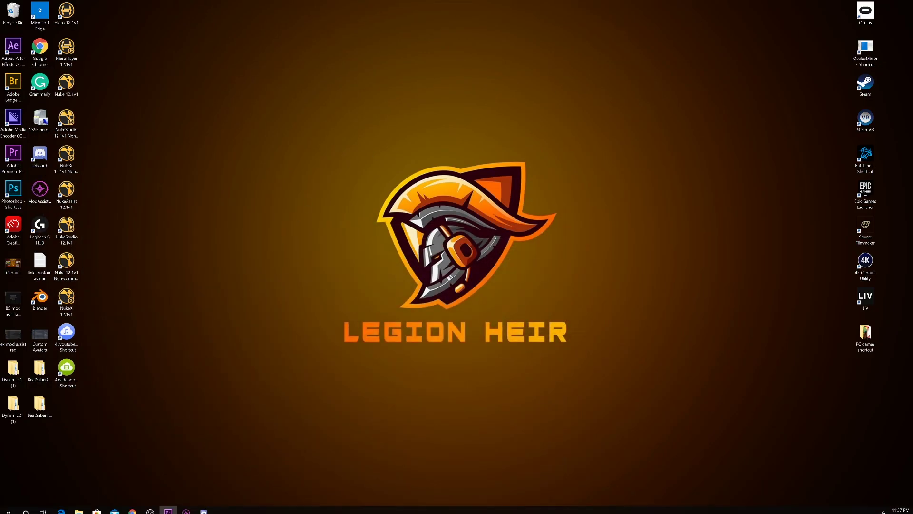
Step: From ModAssistant settings, go to bsaber.com and open the Avatars catalogue under Plugins
left_click(187, 507)
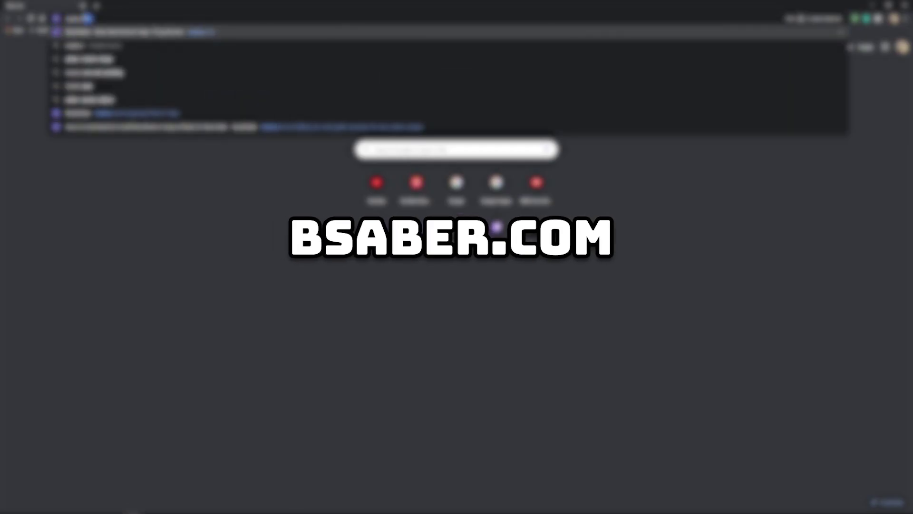
key("Return")
mouse_move(488, 50)
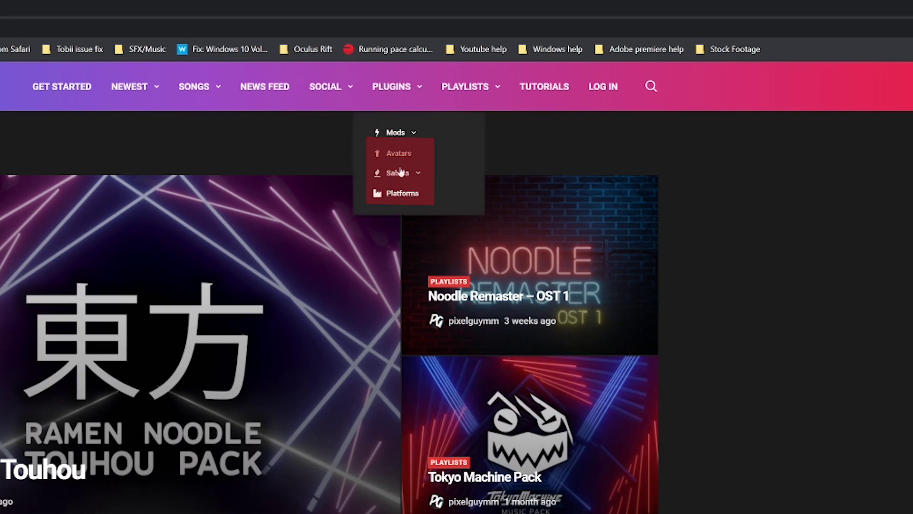
left_click(399, 152)
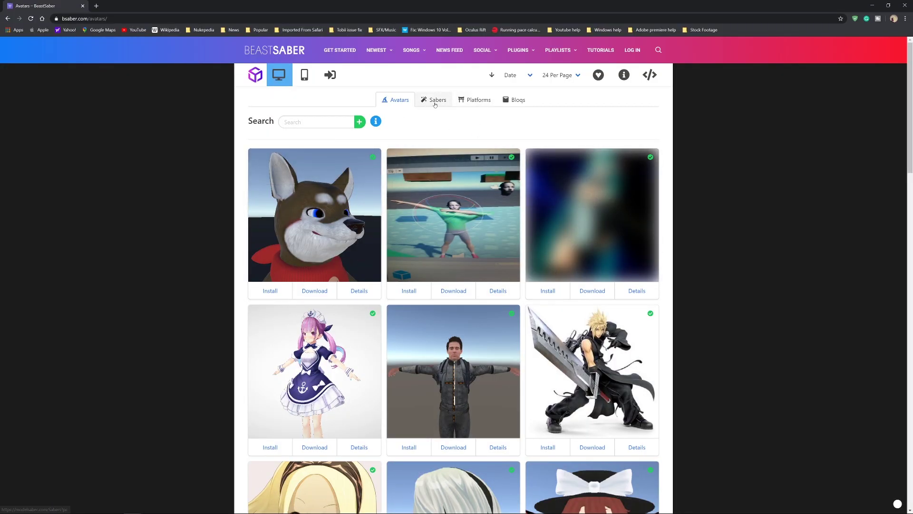
Step: Browse the Sabers and Platforms listings, then one-click install an avatar through ModAssistant
left_click(434, 102)
left_click(477, 100)
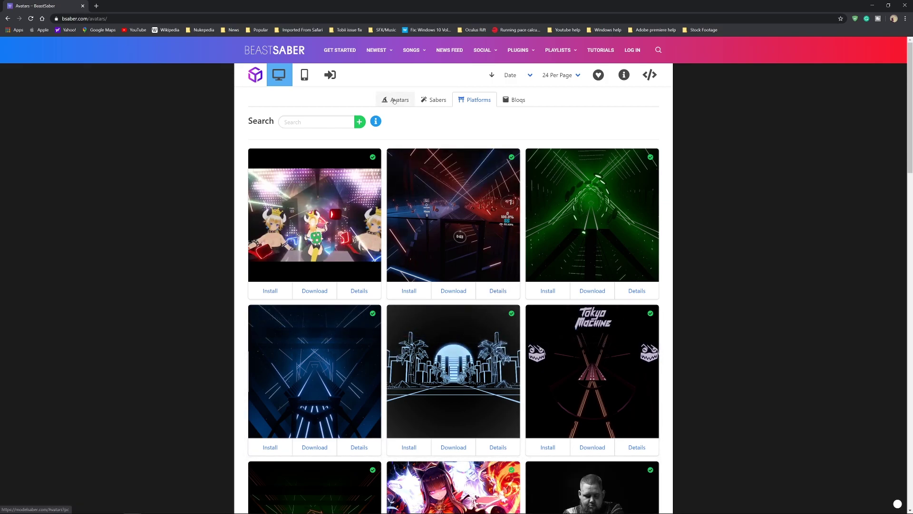
left_click(396, 102)
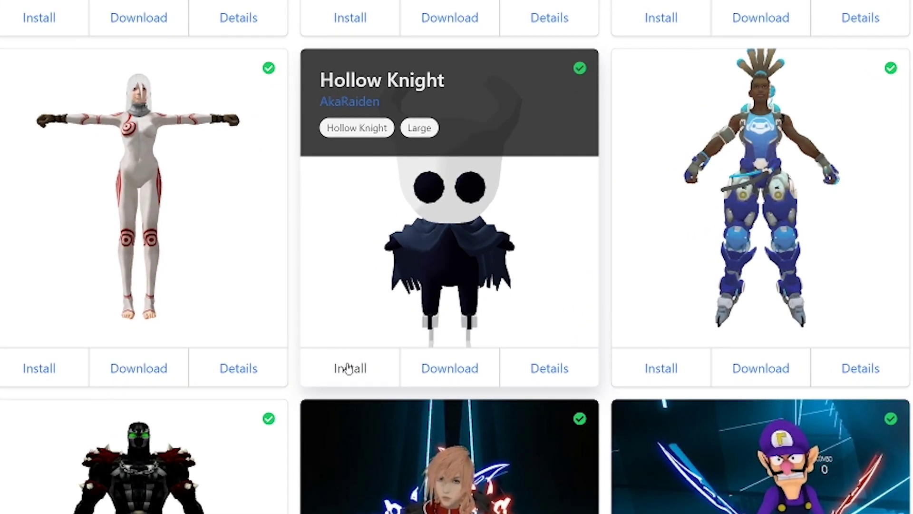
left_click(350, 368)
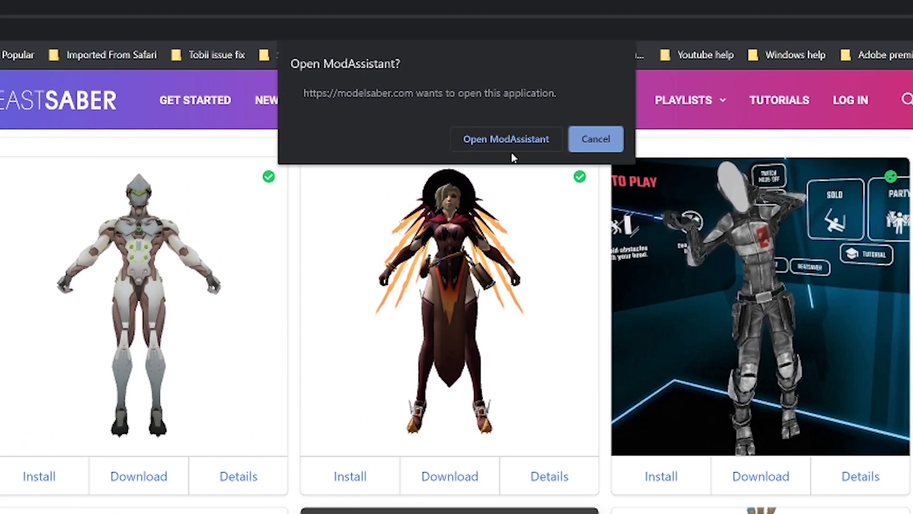
left_click(515, 140)
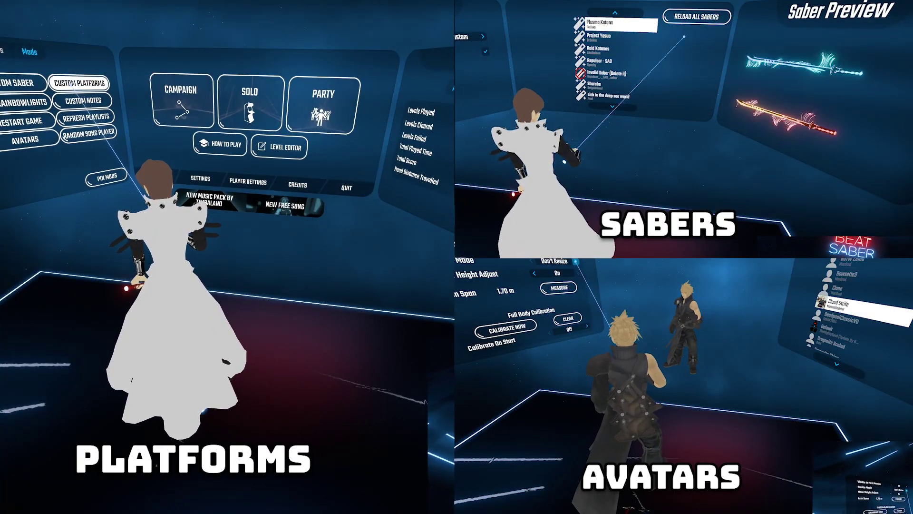
Step: Open the Custom Platforms menu in Beat Saber's Mods tab
left_click(79, 83)
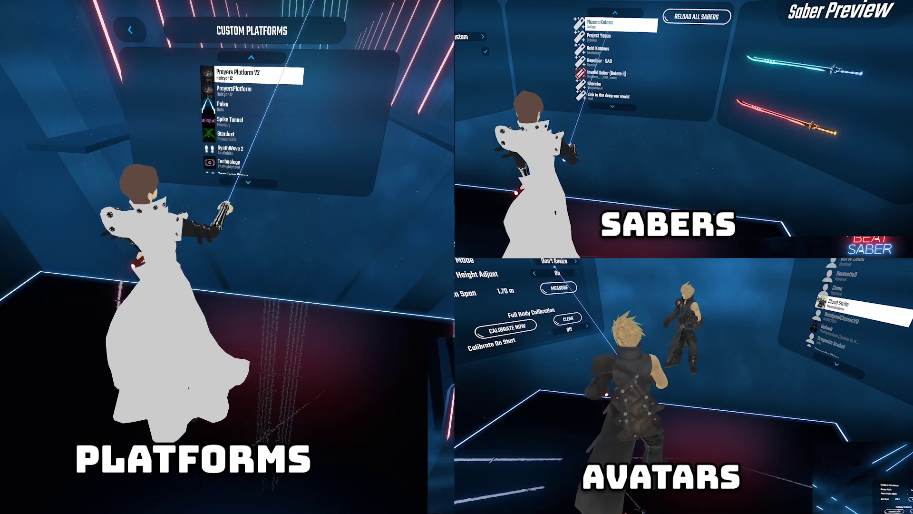